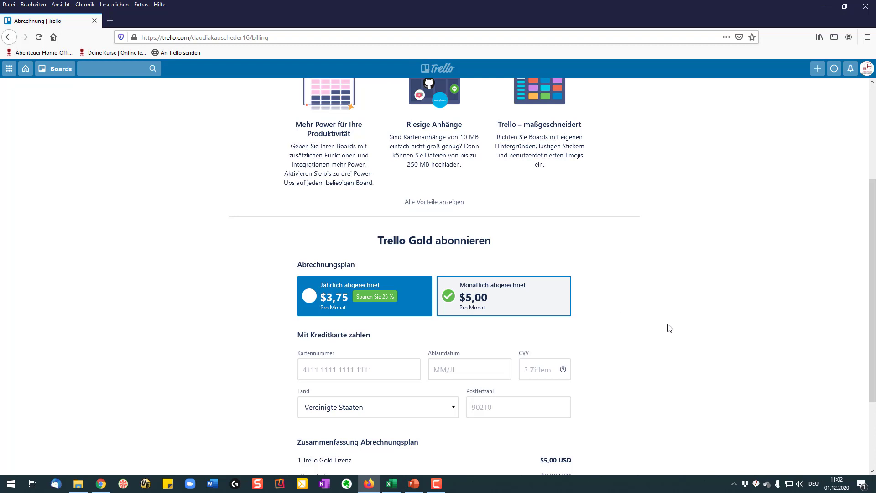
# Step: Leave the Trello Gold page for the boards overview and open the settings of Team (1)
pyautogui.scroll(3, 669, 342)
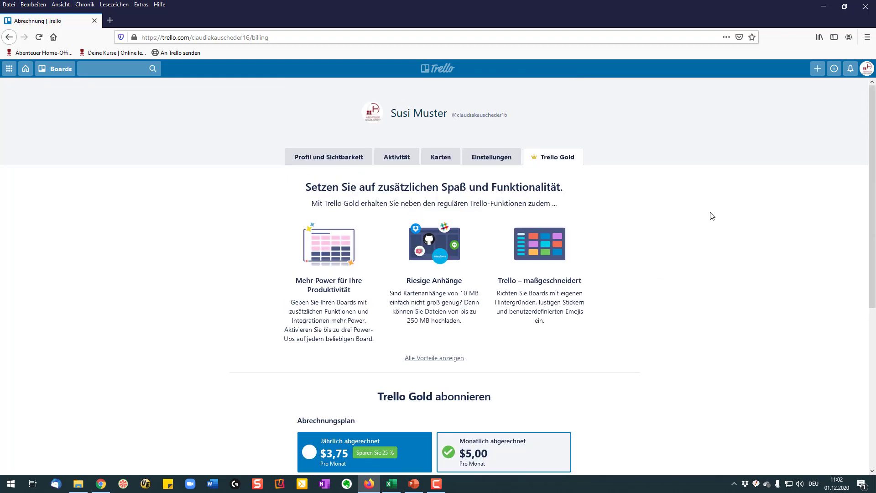
pyautogui.click(438, 69)
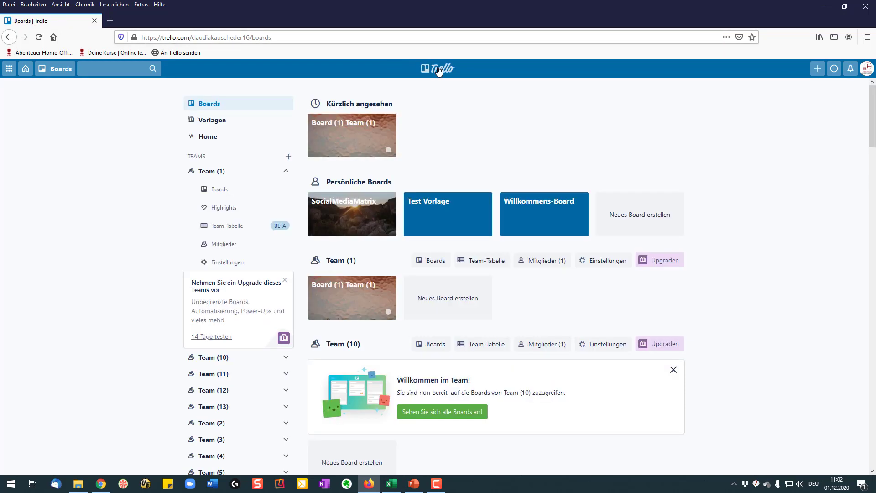
pyautogui.click(287, 172)
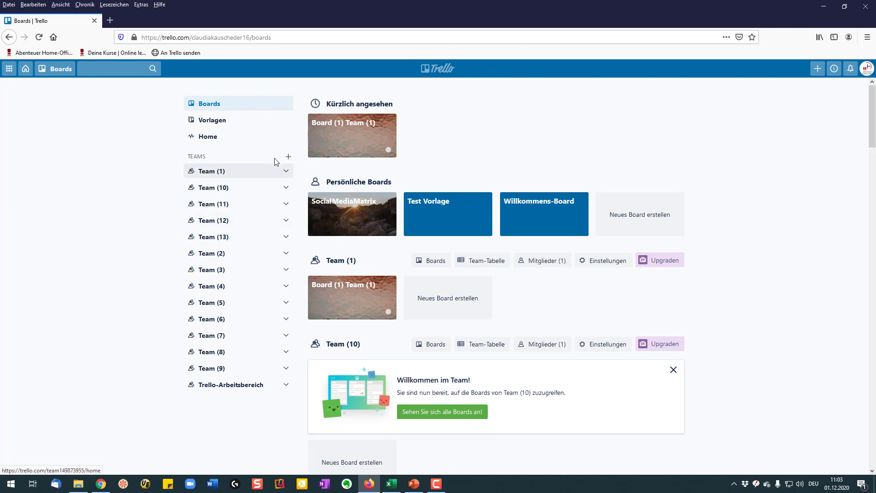
pyautogui.click(287, 172)
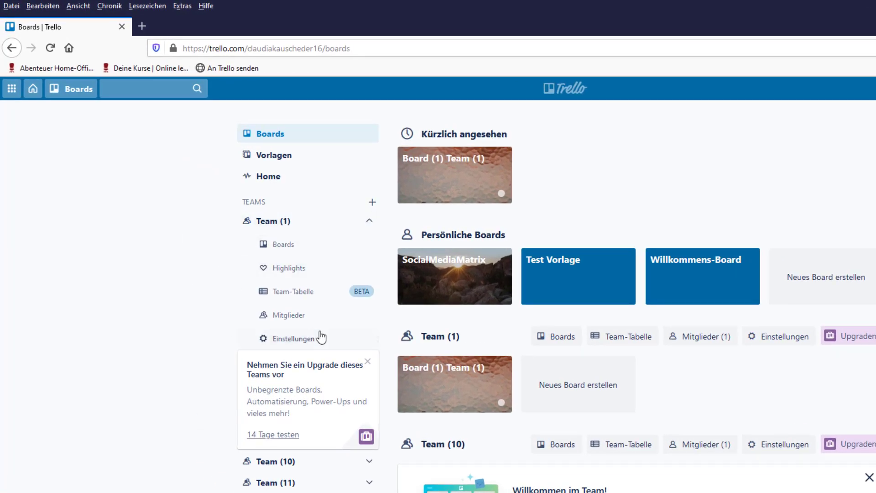
pyautogui.click(296, 340)
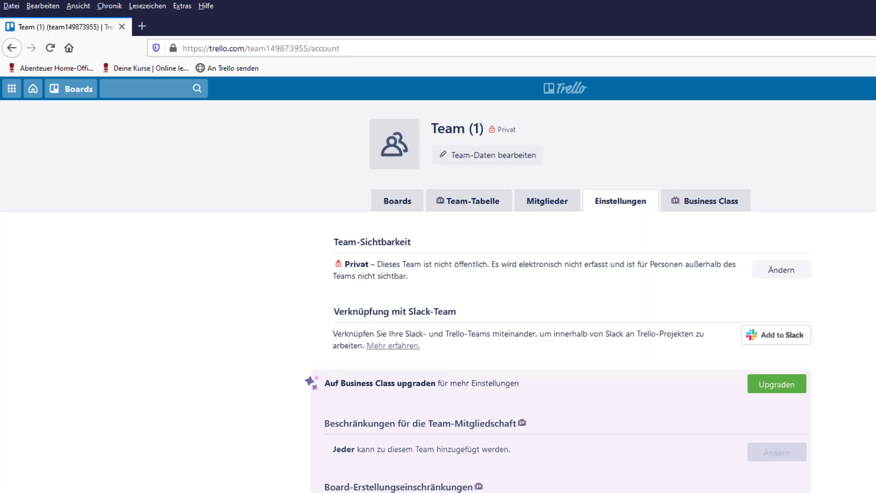
# Step: Review Team (1)'s visibility, Slack and Business Class restriction settings
pyautogui.scroll(-5, 438, 297)
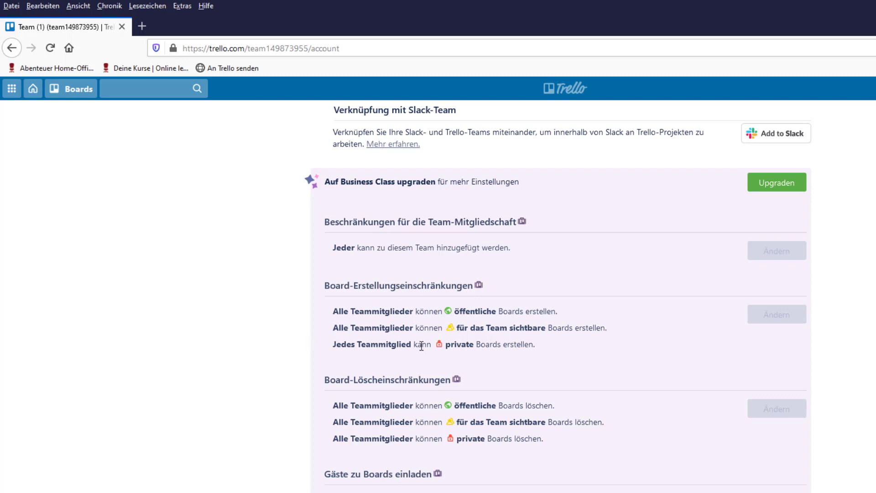
pyautogui.scroll(-2, 514, 349)
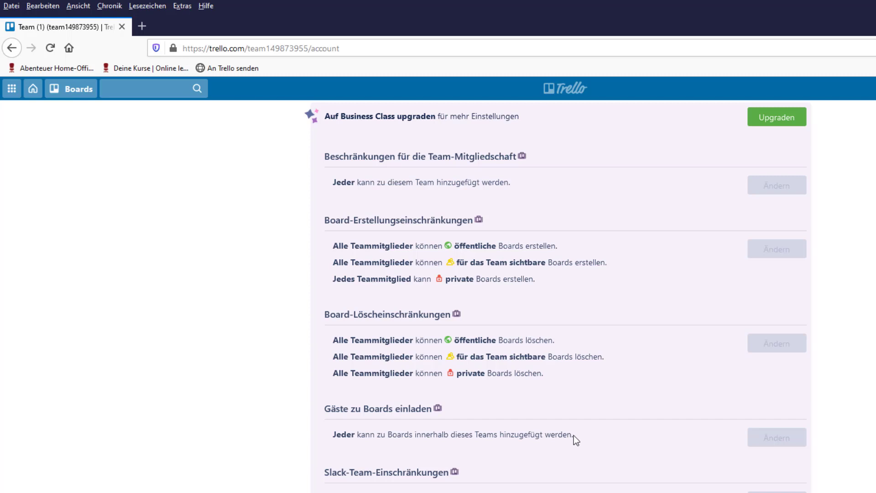
pyautogui.scroll(3, 575, 434)
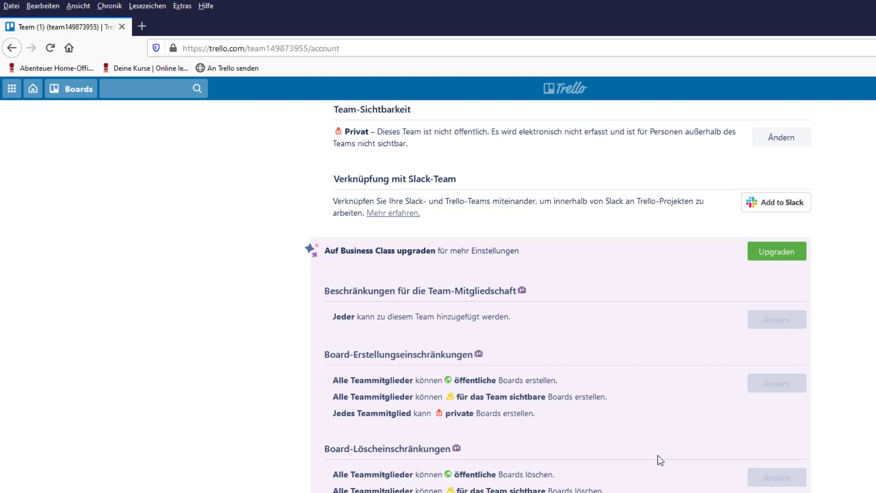
pyautogui.scroll(3, 658, 456)
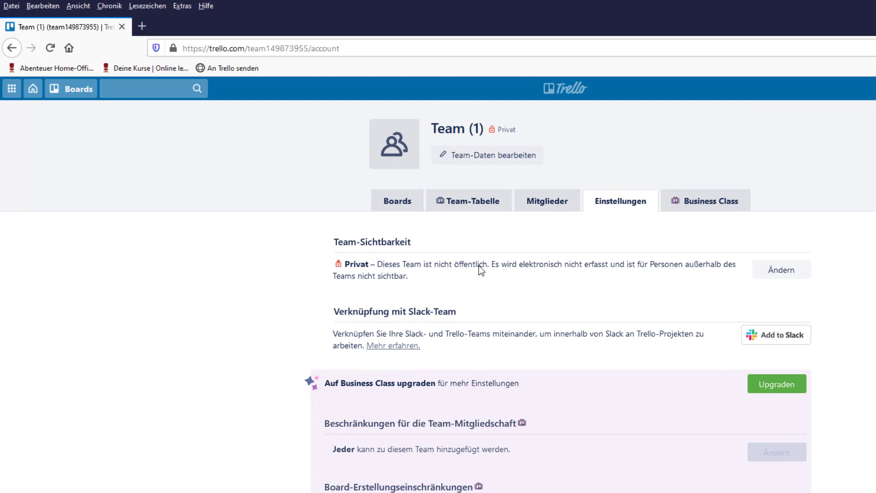
# Step: Arrange the Firefox window with Team (1) and the Chrome window with the Abenteuerhomeoffice team side by side, enlarging the Chrome window
pyautogui.press('super+Down')
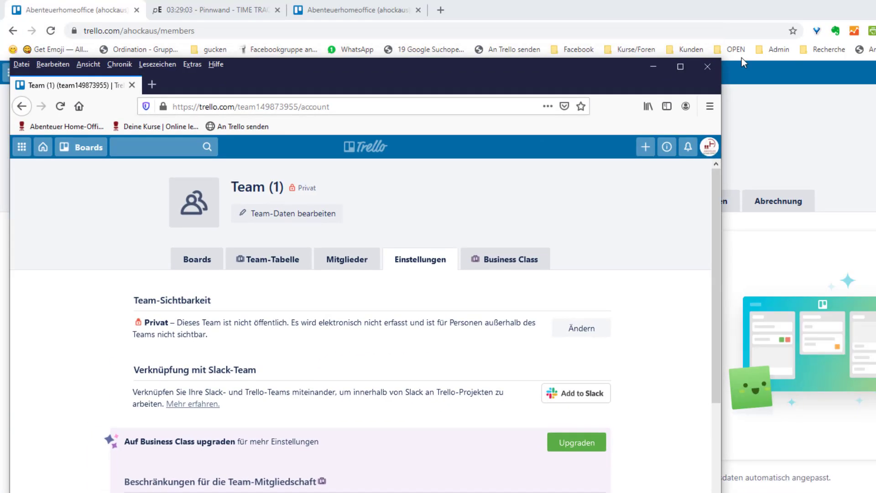
pyautogui.moveTo(609, 68); pyautogui.dragTo(603, 53)
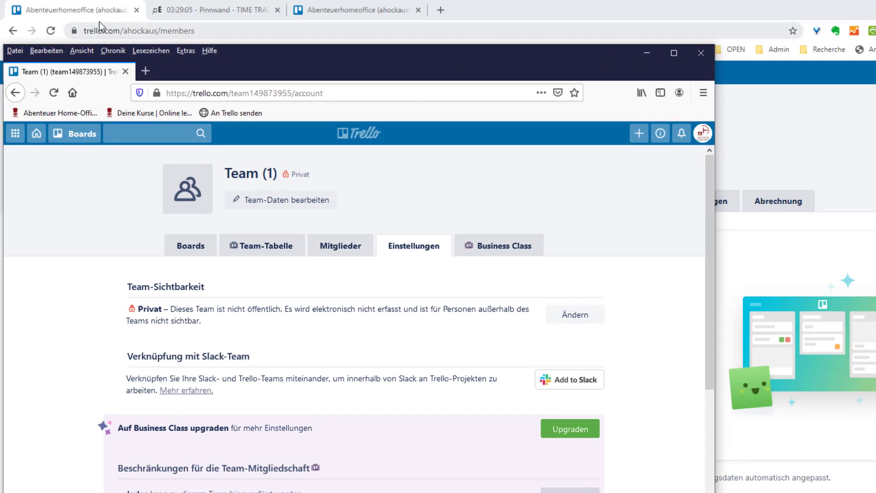
pyautogui.click(560, 2)
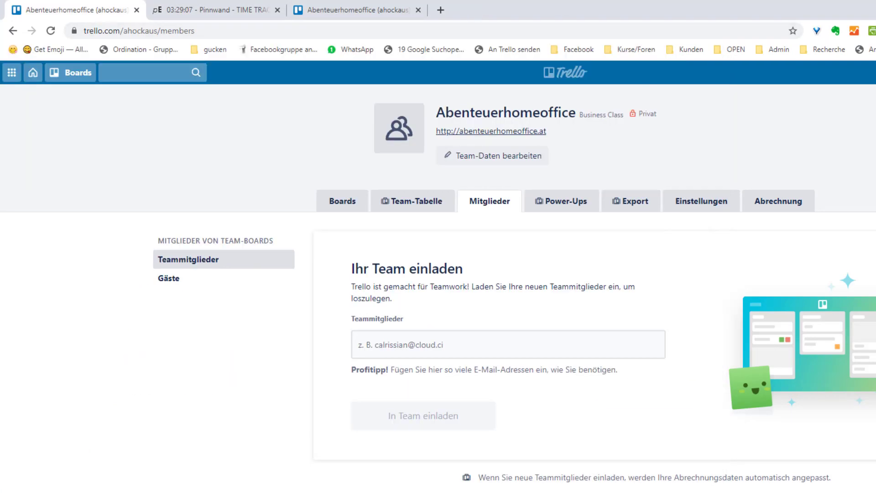
pyautogui.press('super+Down')
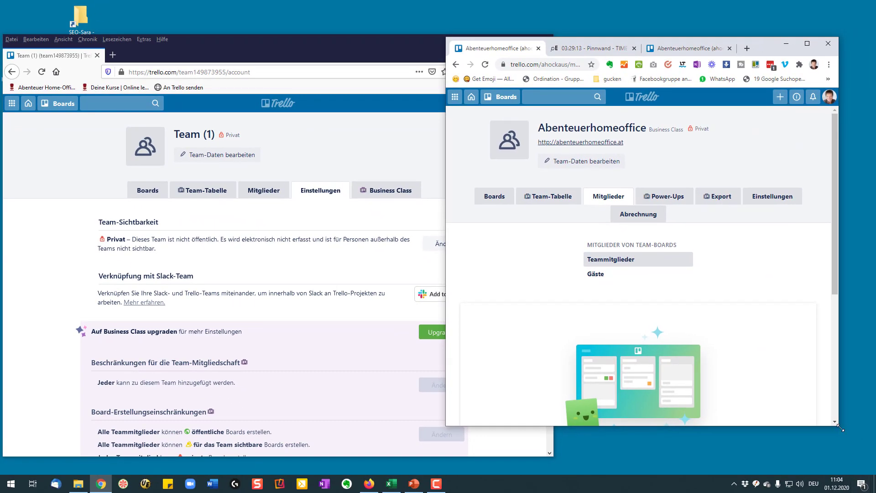
pyautogui.moveTo(840, 428); pyautogui.dragTo(873, 468)
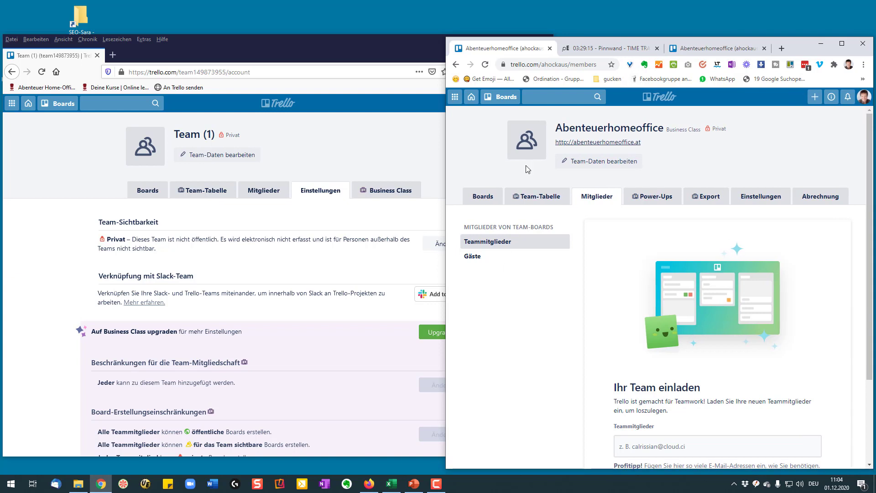
# Step: Highlight the Abenteuerhomeoffice team's Business Class label and examine the restrictions in its team settings
pyautogui.moveTo(555, 128); pyautogui.dragTo(701, 130)
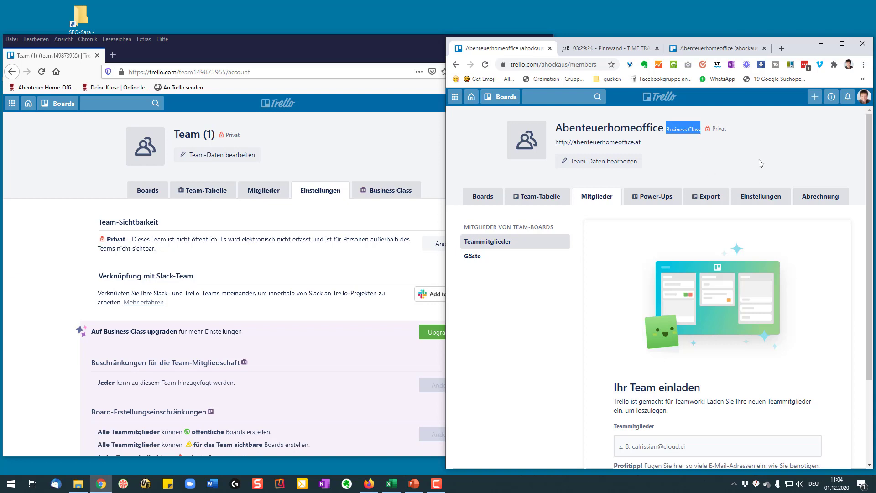
pyautogui.click(761, 196)
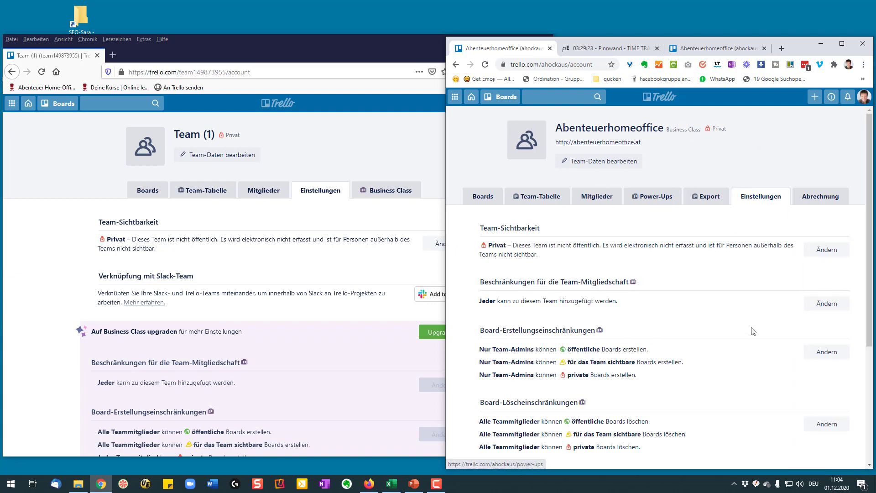
pyautogui.scroll(-2, 784, 300)
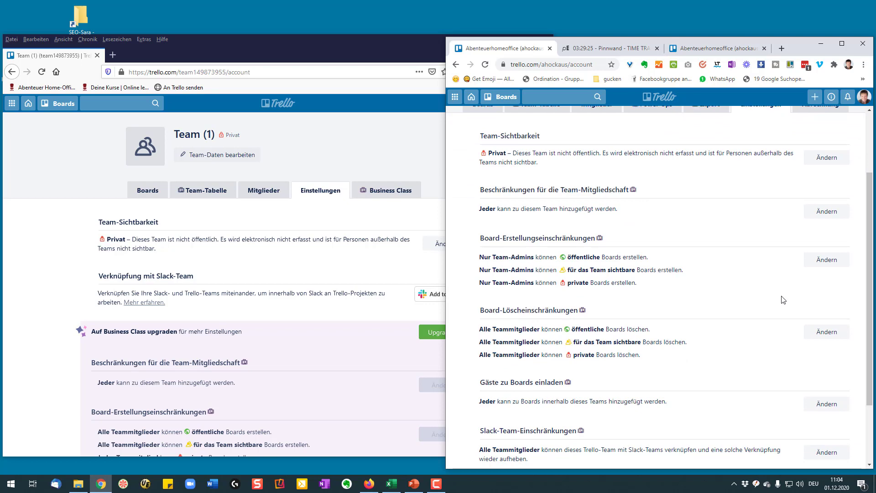
pyautogui.scroll(-2, 783, 300)
pyautogui.scroll(1, 784, 299)
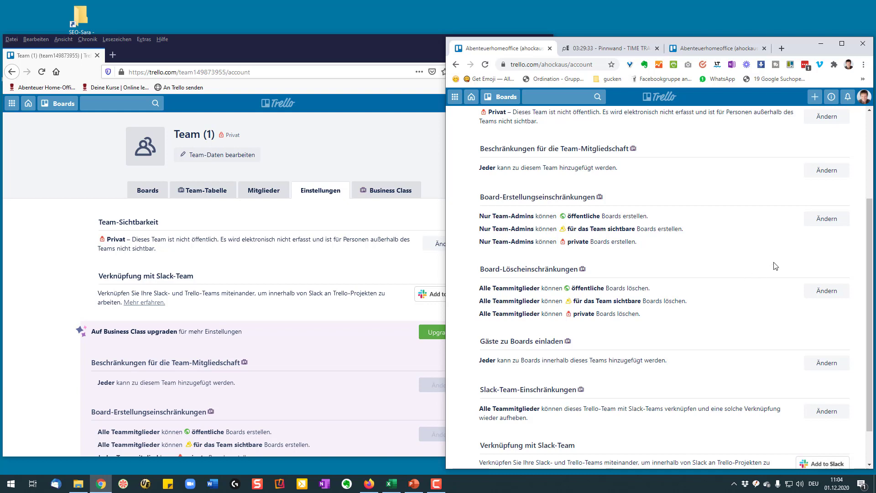
pyautogui.scroll(-1, 776, 266)
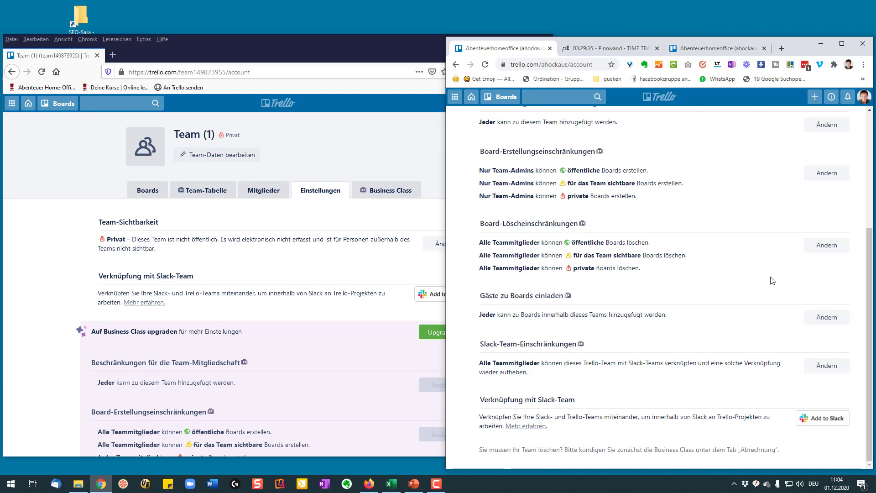
pyautogui.scroll(2, 754, 297)
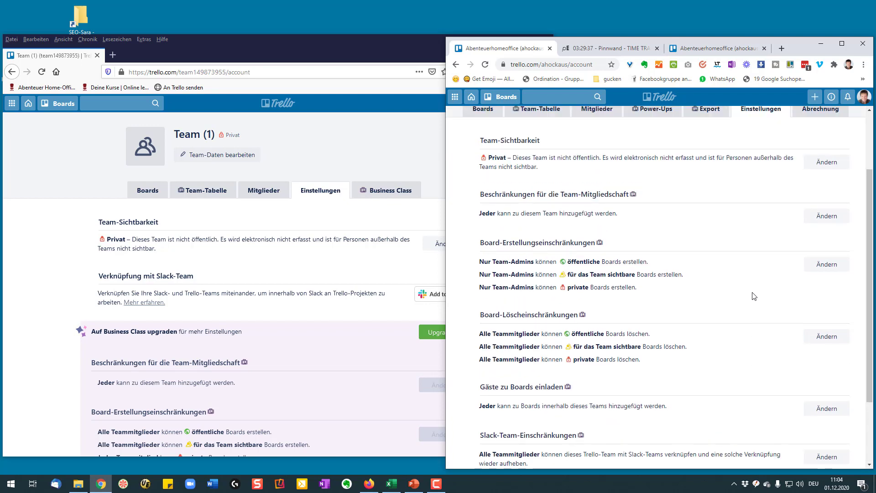
pyautogui.scroll(2, 754, 296)
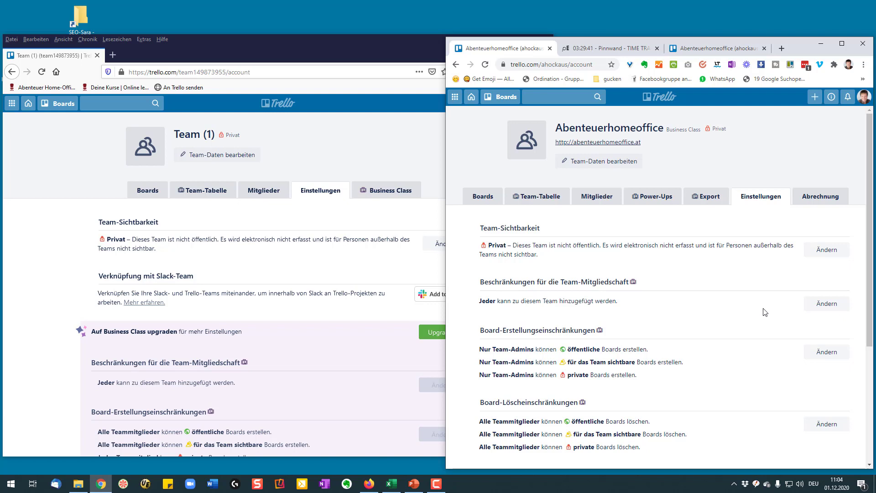
# Step: Return to the maximized Firefox window and view Team (1)'s member page and its guest list
pyautogui.click(821, 43)
pyautogui.click(523, 41)
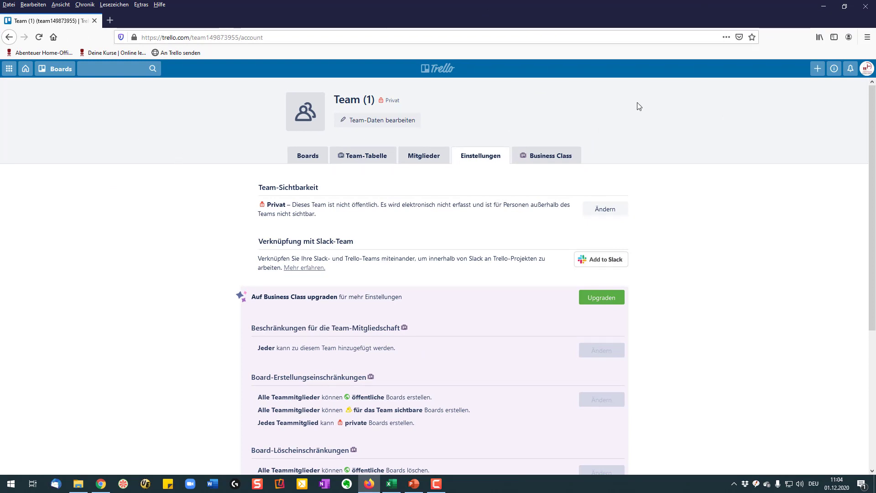
pyautogui.click(421, 155)
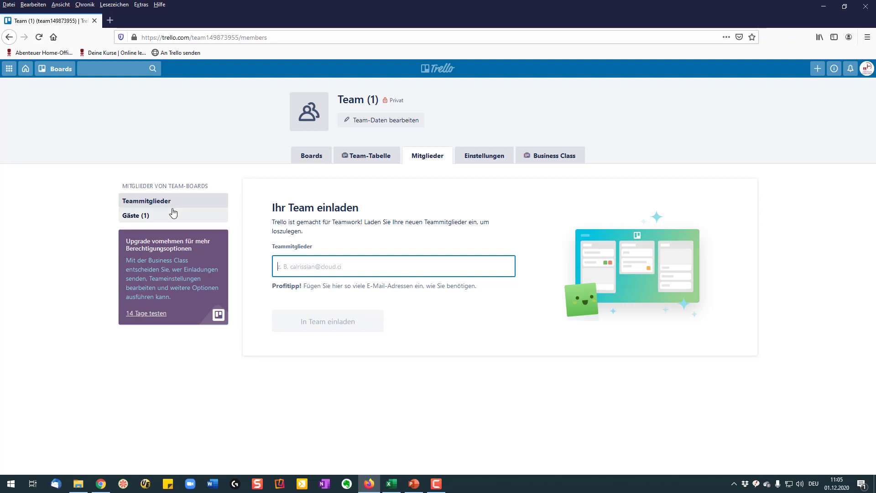
pyautogui.click(144, 217)
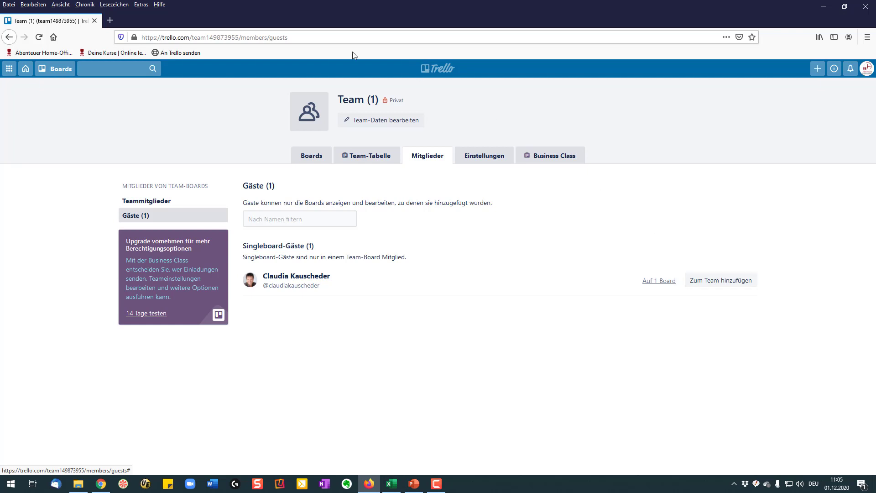
# Step: Open Board (1) Team (1) from the team's boards and view the board's team options
pyautogui.click(313, 156)
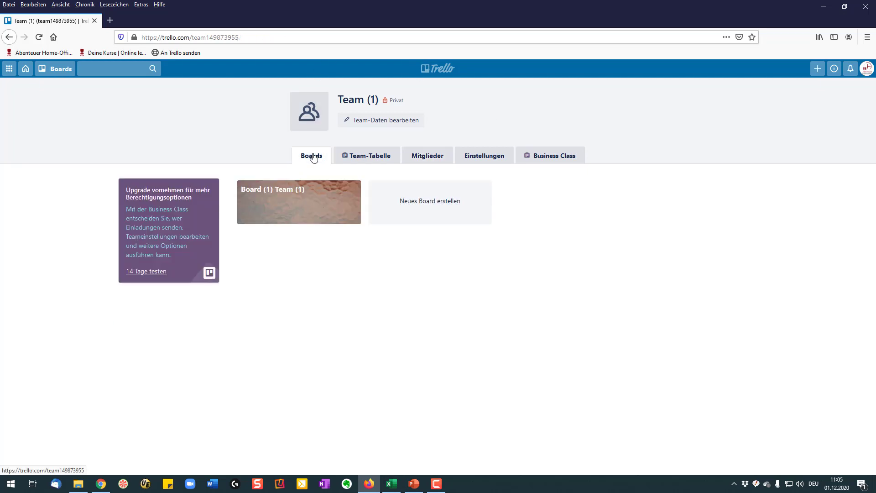
pyautogui.click(305, 202)
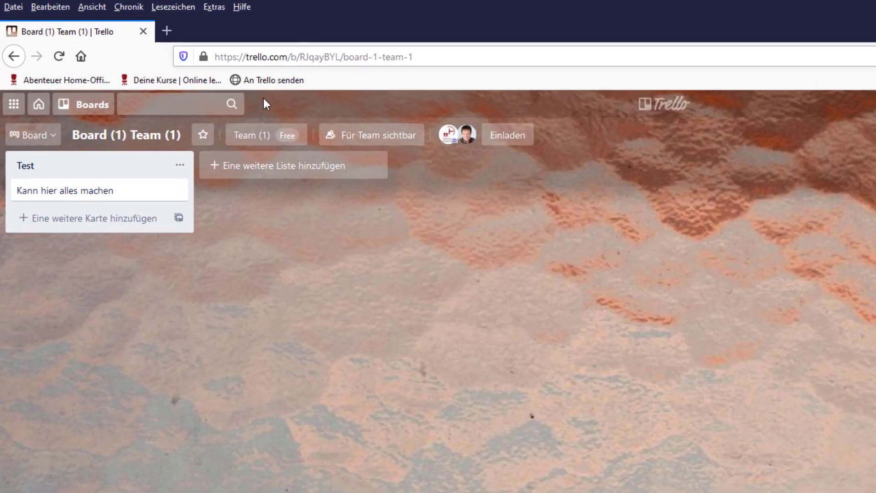
pyautogui.click(258, 140)
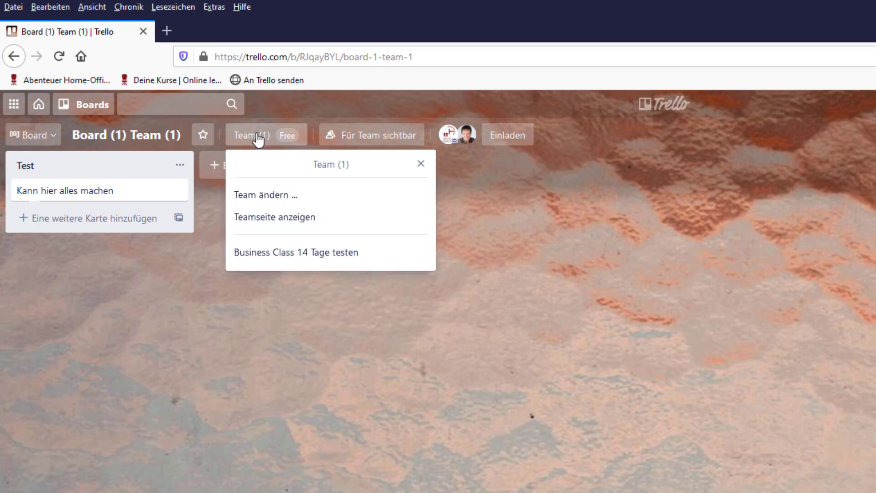
pyautogui.click(337, 98)
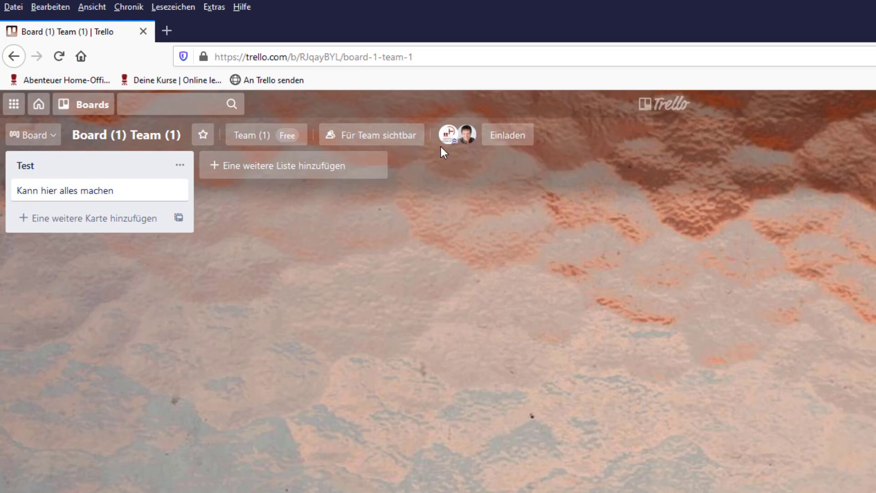
# Step: Inspect the board's visibility options and its invitation dialog without changing anything
pyautogui.click(388, 138)
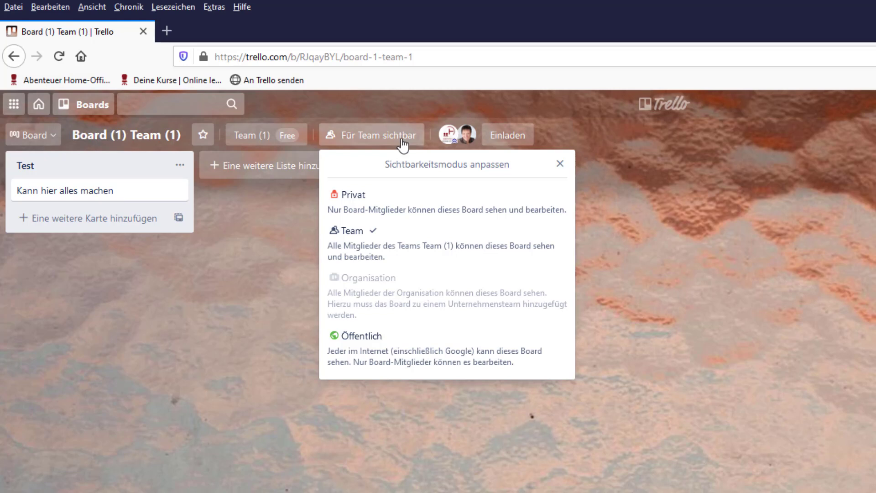
pyautogui.click(688, 204)
pyautogui.click(512, 139)
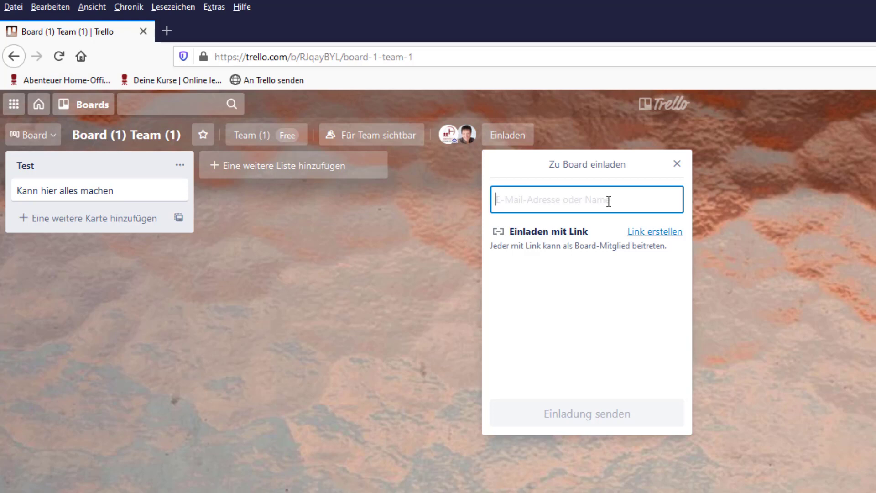
pyautogui.click(676, 165)
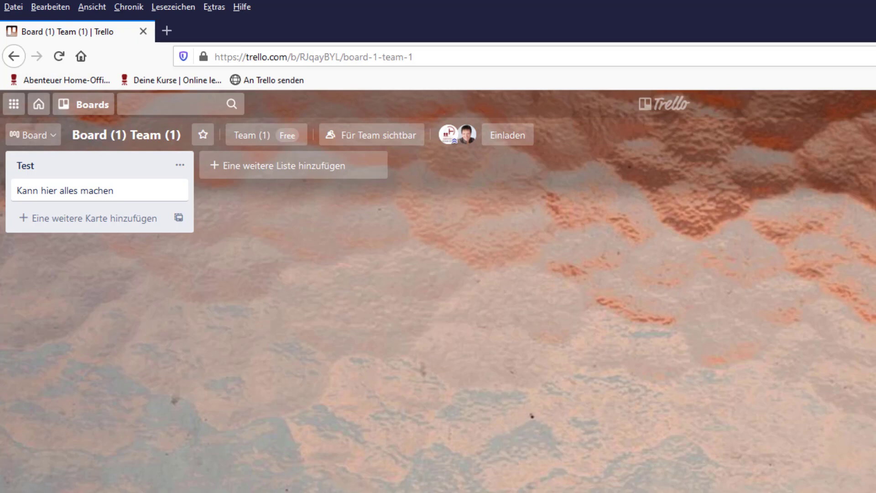
# Step: Switch to the Chrome window, maximize it, and open the "Beispiel lernen" board of the Abenteuerhomeoffice team
pyautogui.hotkey('alt', 'Tab')
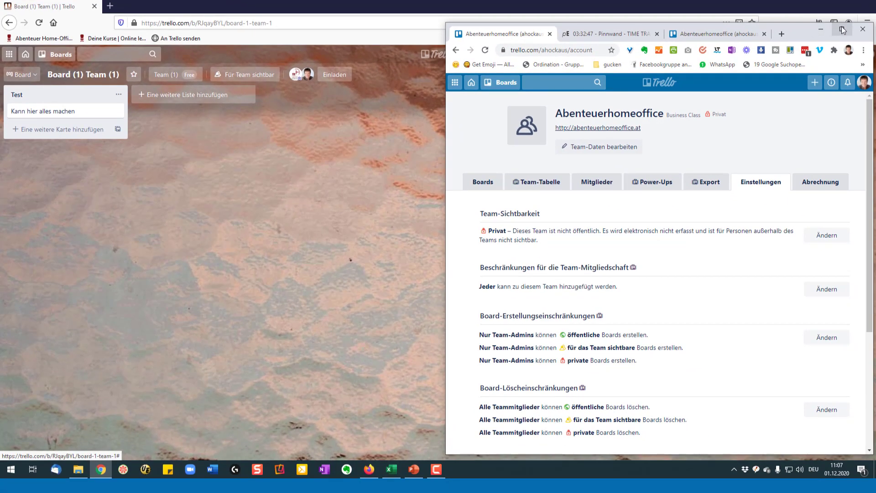
pyautogui.click(842, 29)
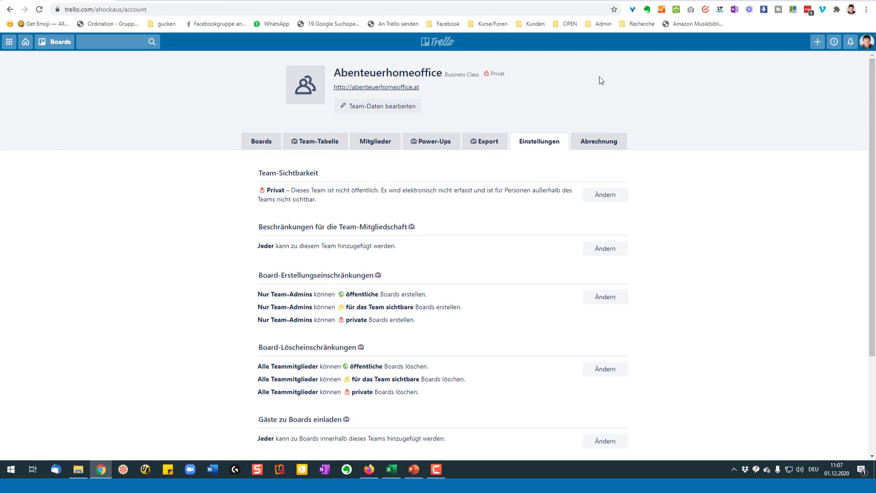
pyautogui.click(258, 142)
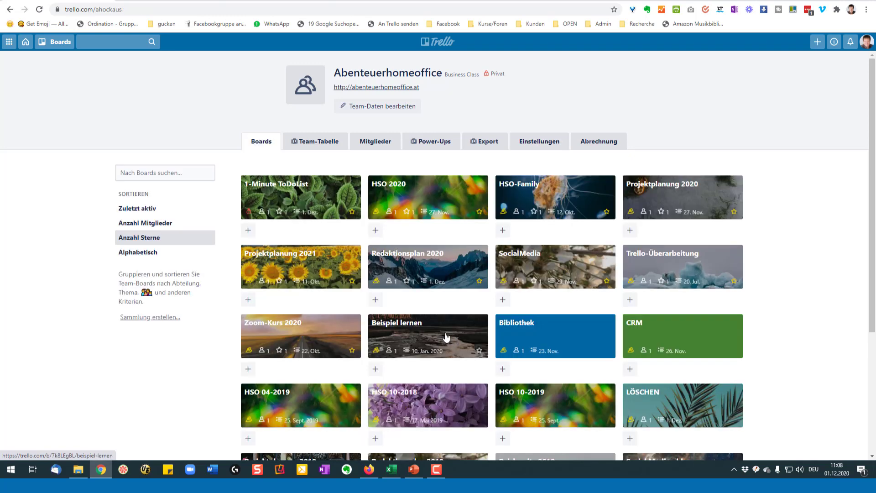
pyautogui.click(446, 336)
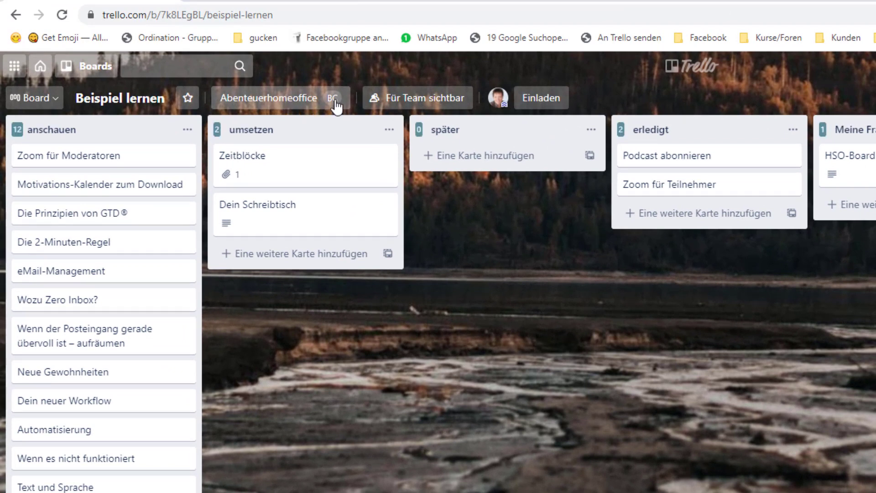
# Step: Inspect the "Beispiel lernen" board's visibility options and the roles offered in its invitation dialog, without changing anything
pyautogui.click(432, 101)
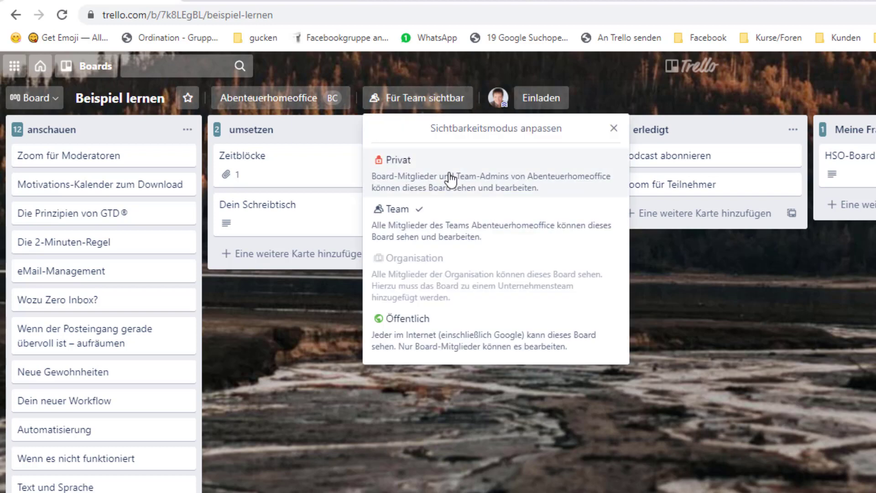
pyautogui.click(869, 396)
pyautogui.click(537, 98)
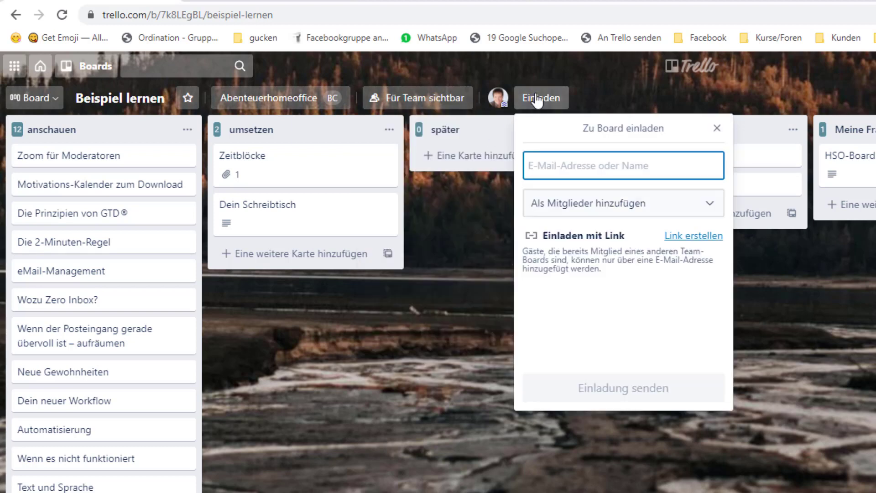
pyautogui.click(690, 203)
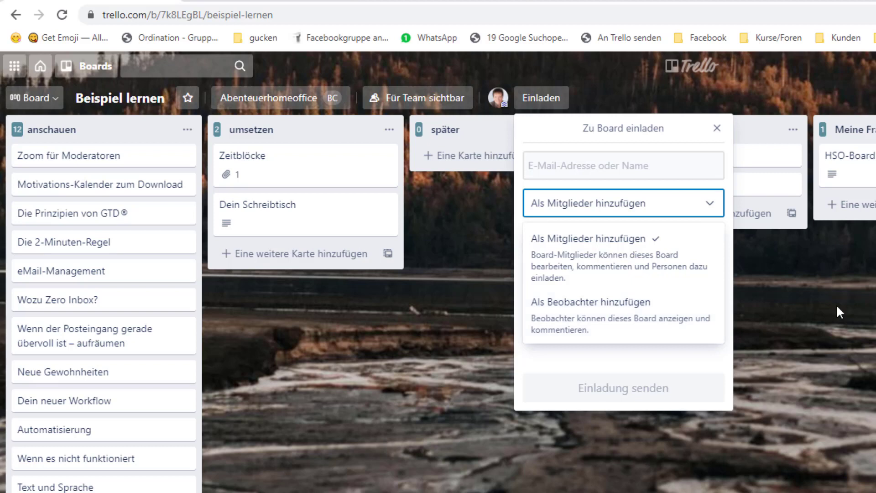
pyautogui.click(802, 294)
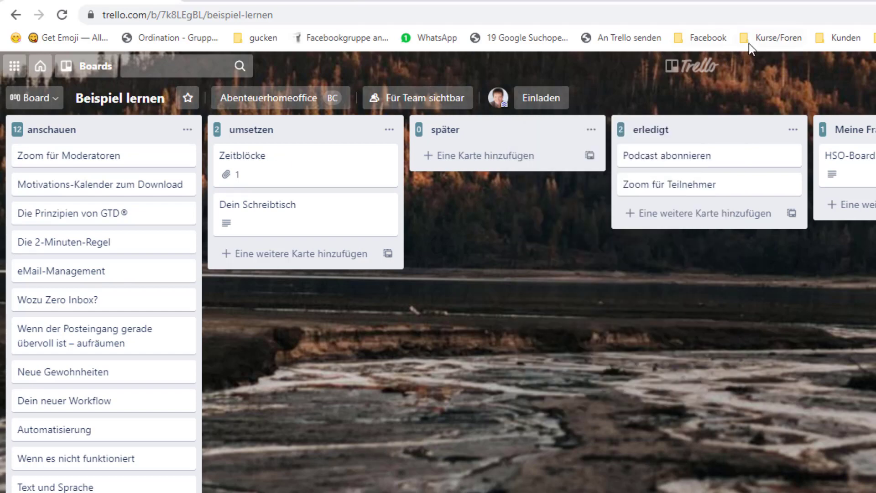
# Step: Return to the boards overview and view the Abenteuerhomeoffice team's member page and guest list
pyautogui.click(702, 69)
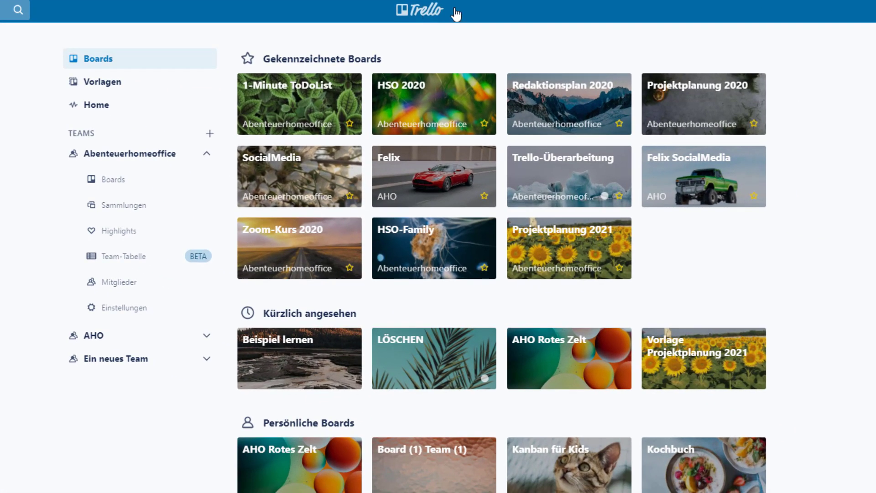
pyautogui.click(211, 154)
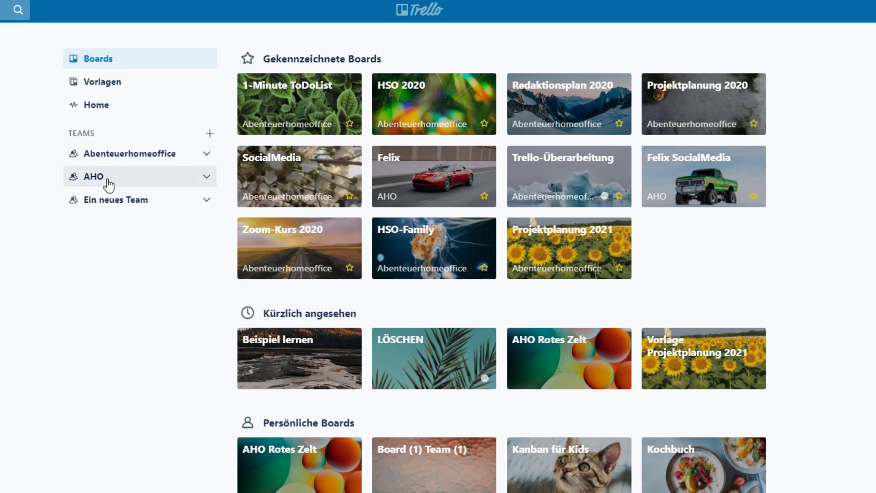
pyautogui.click(207, 153)
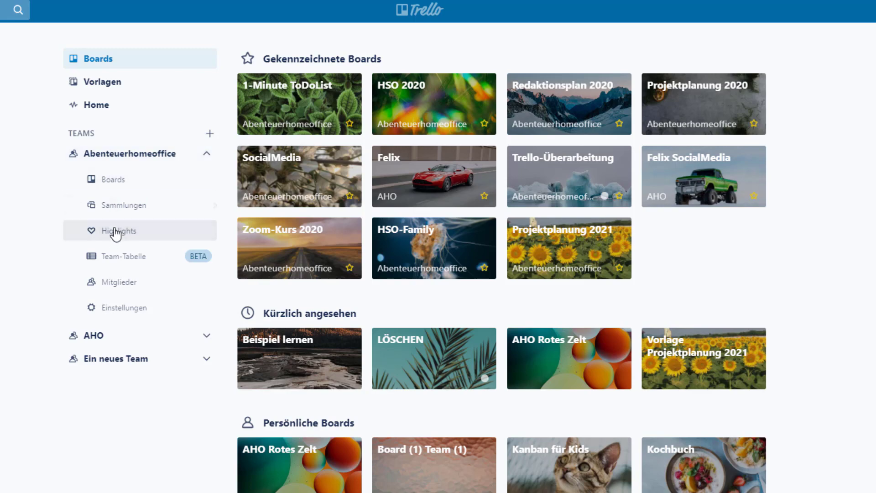
pyautogui.click(112, 282)
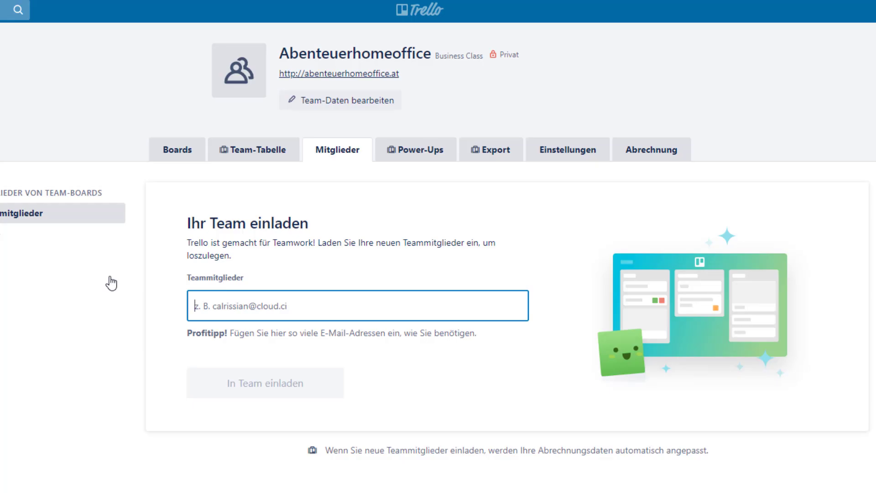
pyautogui.click(4, 234)
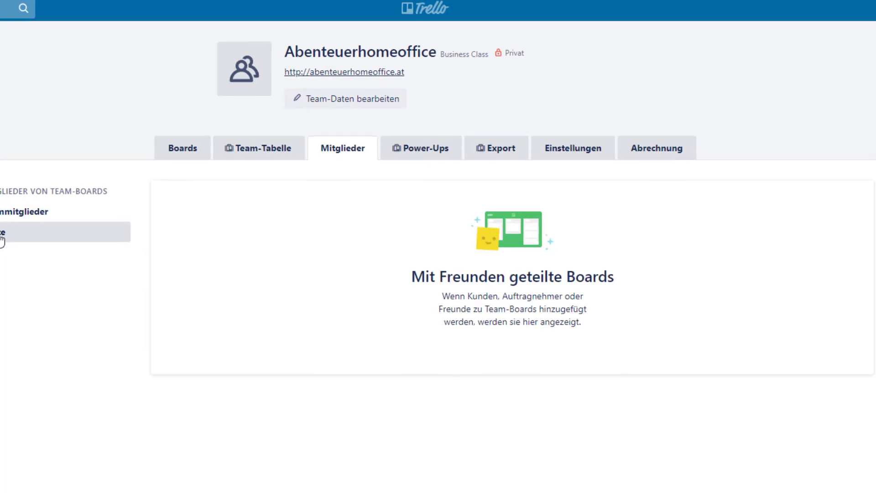
pyautogui.click(42, 200)
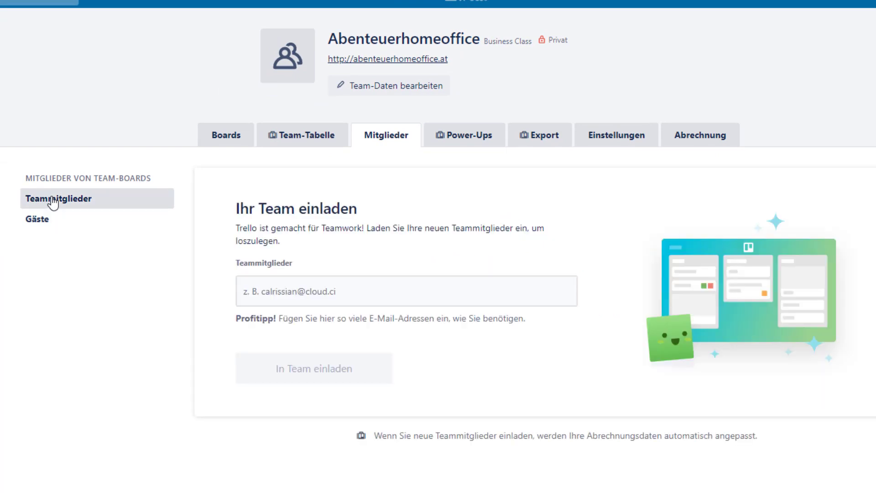
# Step: View the Abenteuerhomeoffice team's boards and examine its membership, board and guest restrictions in the team settings
pyautogui.click(228, 137)
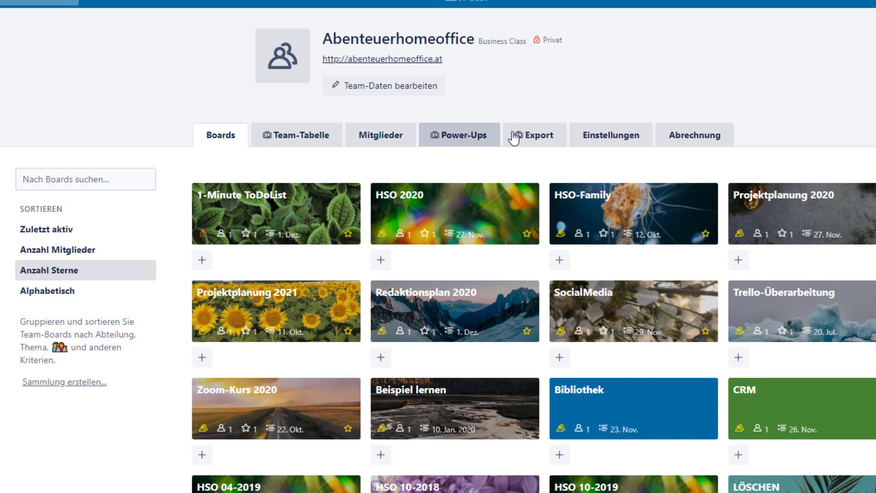
pyautogui.click(614, 137)
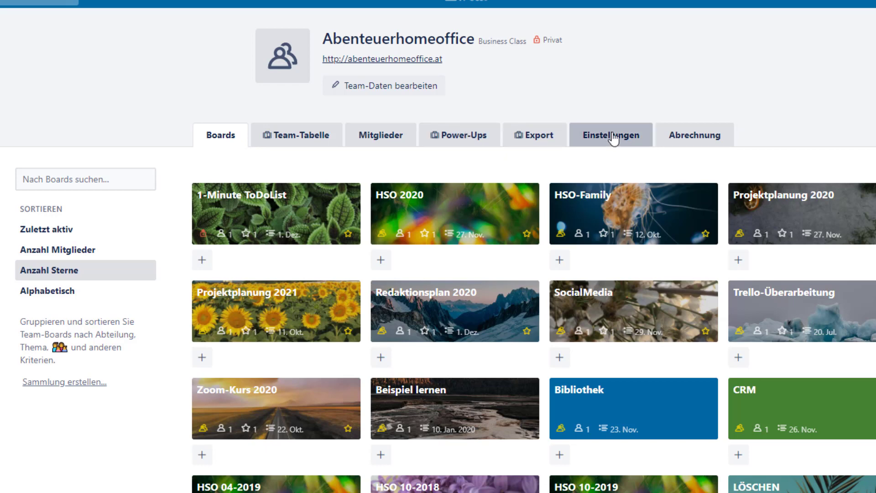
pyautogui.scroll(-4, 610, 212)
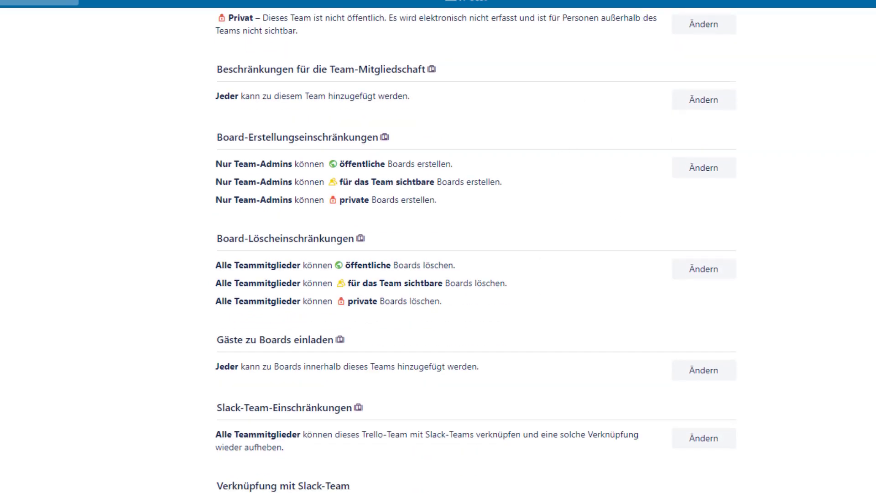
pyautogui.scroll(4, 872, 385)
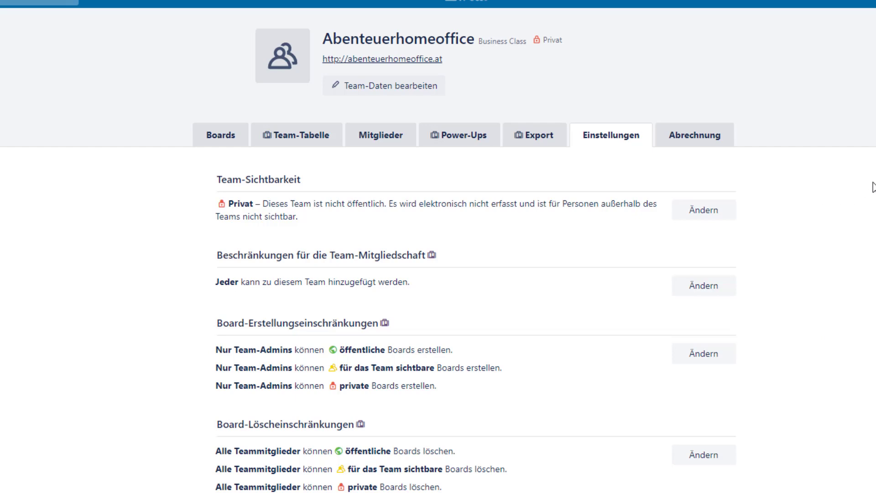
# Step: Review the Abenteuerhomeoffice team's billing details and billing history, and look at its export options before returning to its boards
pyautogui.click(684, 138)
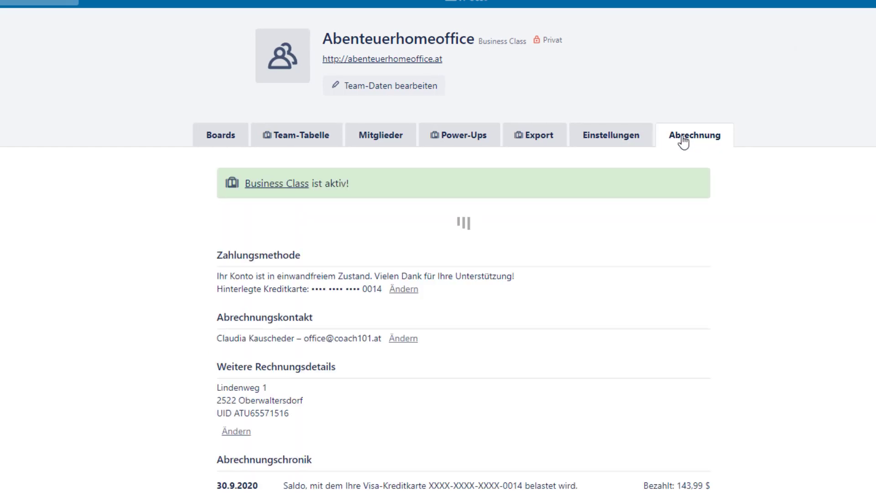
pyautogui.scroll(-6, 872, 245)
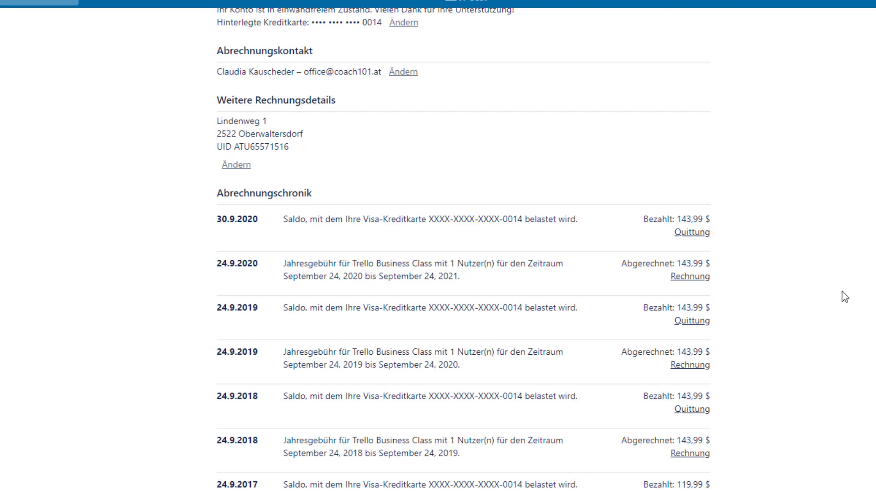
pyautogui.scroll(-3, 849, 293)
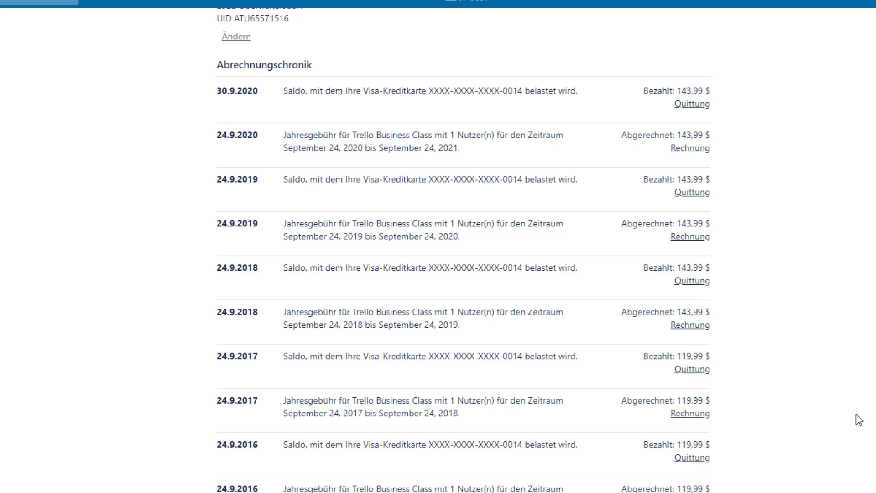
pyautogui.scroll(10, 859, 420)
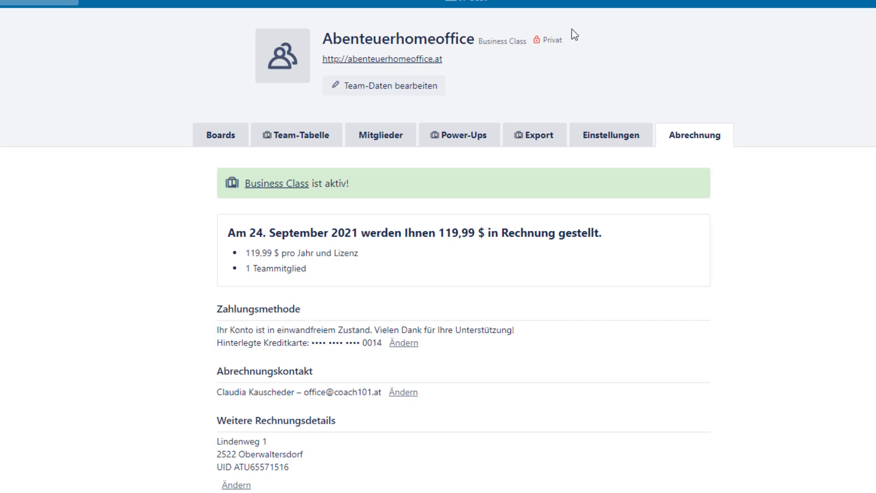
pyautogui.click(534, 138)
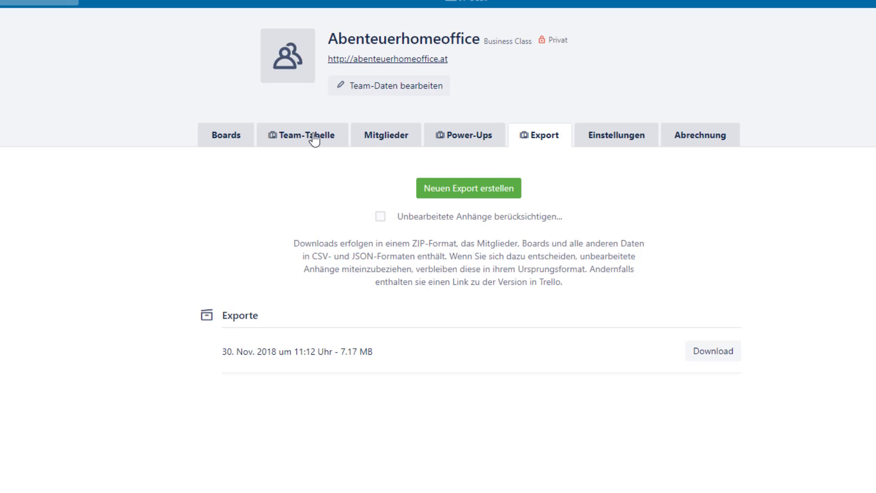
pyautogui.click(225, 137)
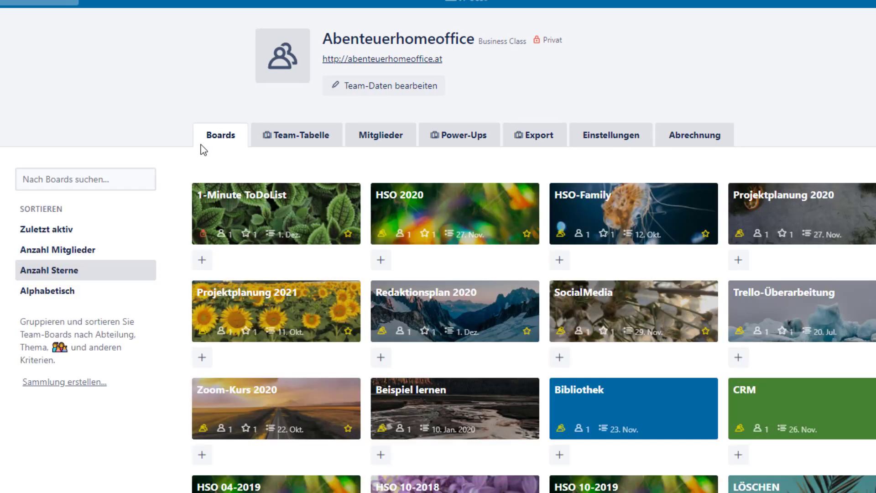
# Step: From the boards overview, check which teams a new personal board can be assigned to, without creating the board
pyautogui.click(475, 3)
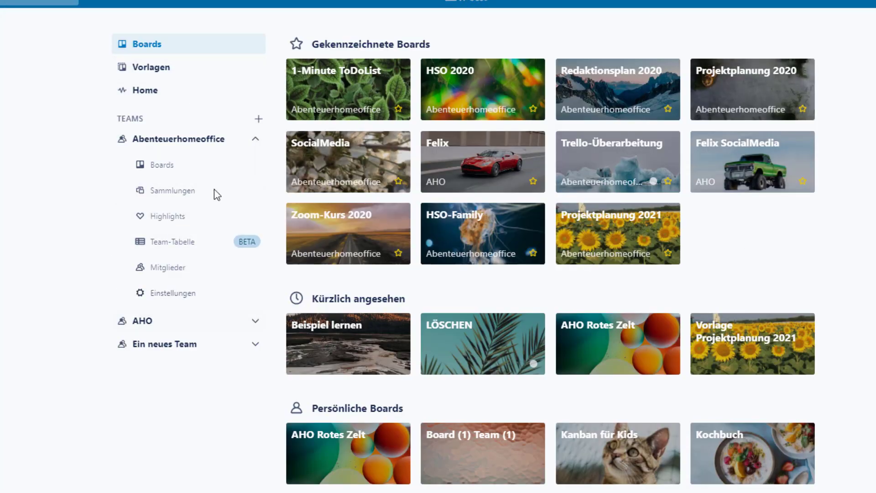
pyautogui.click(255, 141)
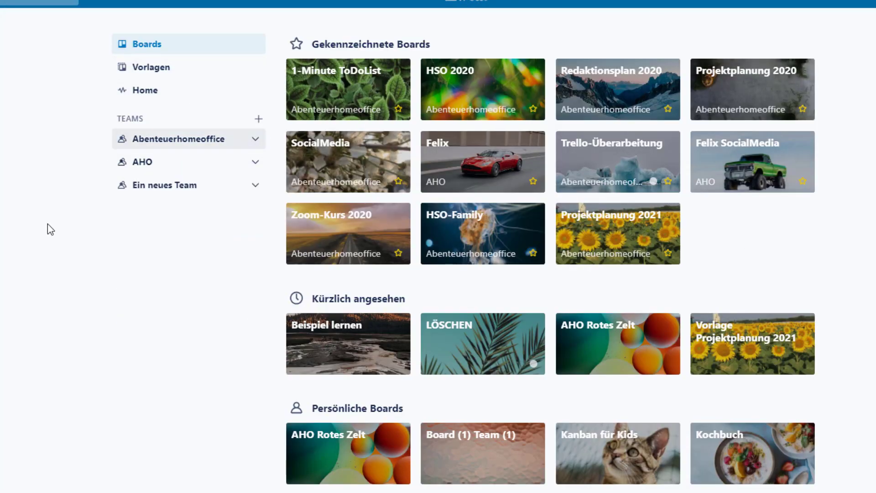
pyautogui.scroll(-7, 864, 272)
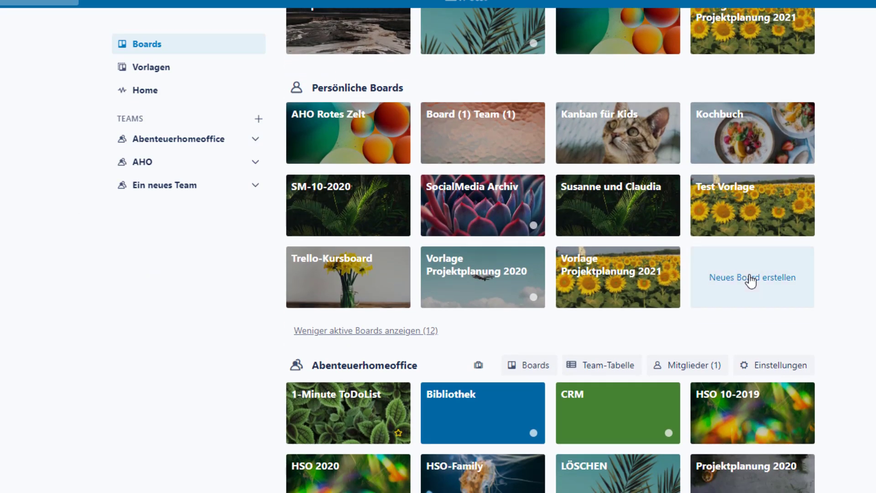
pyautogui.click(751, 282)
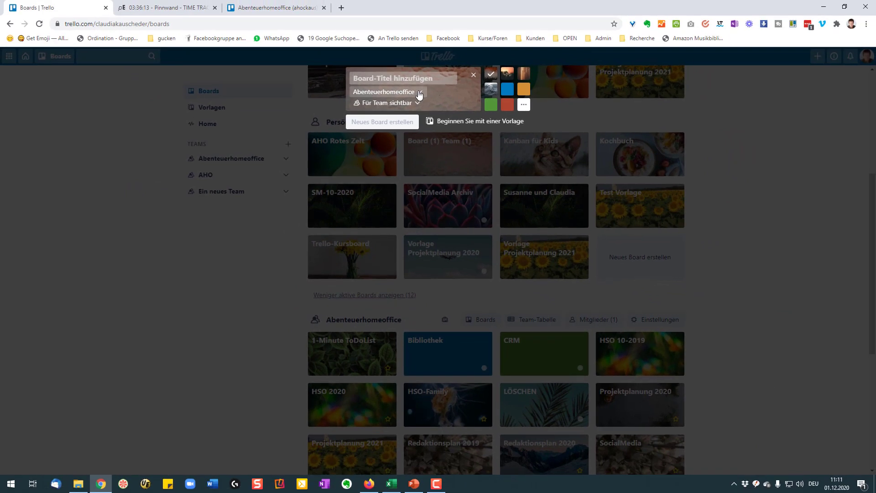
pyautogui.click(419, 90)
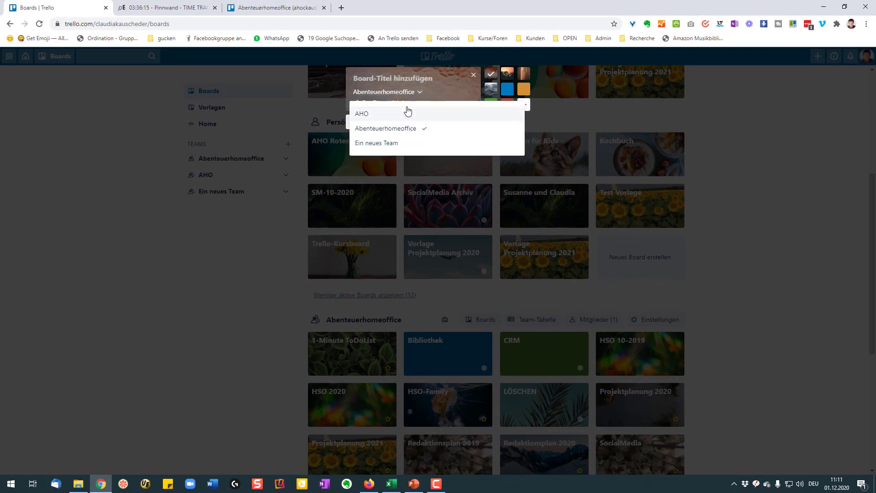
pyautogui.click(443, 92)
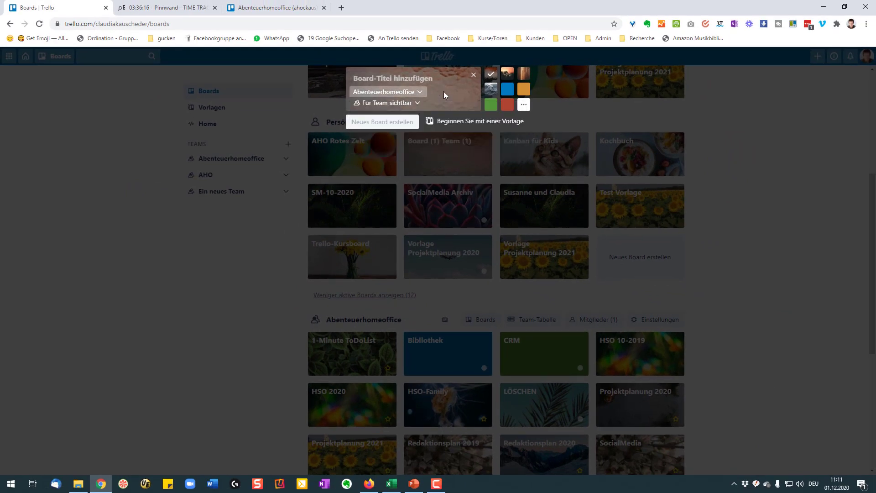
pyautogui.click(475, 76)
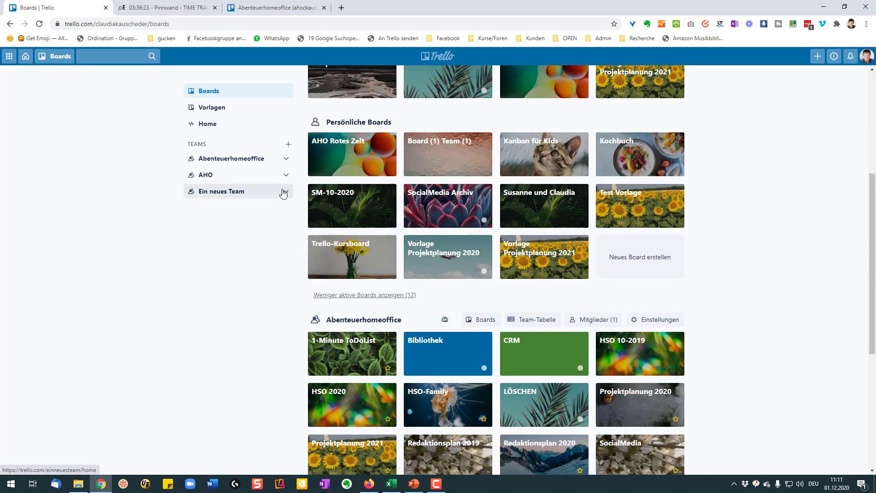
# Step: Create a new team named "Persönliche Boards" with the team type Sonstiges
pyautogui.click(288, 146)
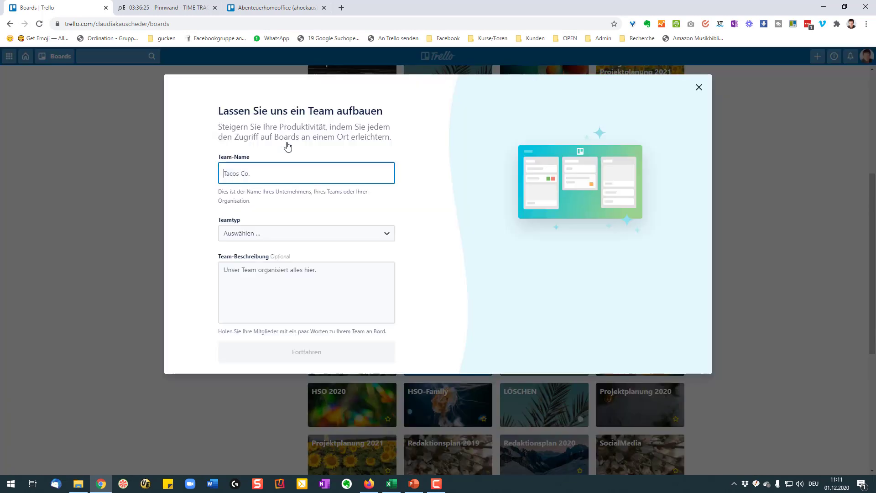
pyautogui.click(249, 173)
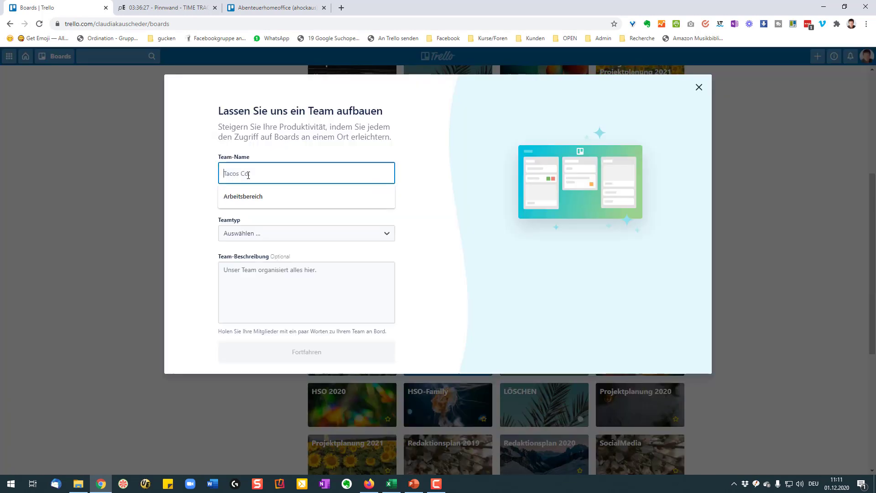
pyautogui.write('Persön')
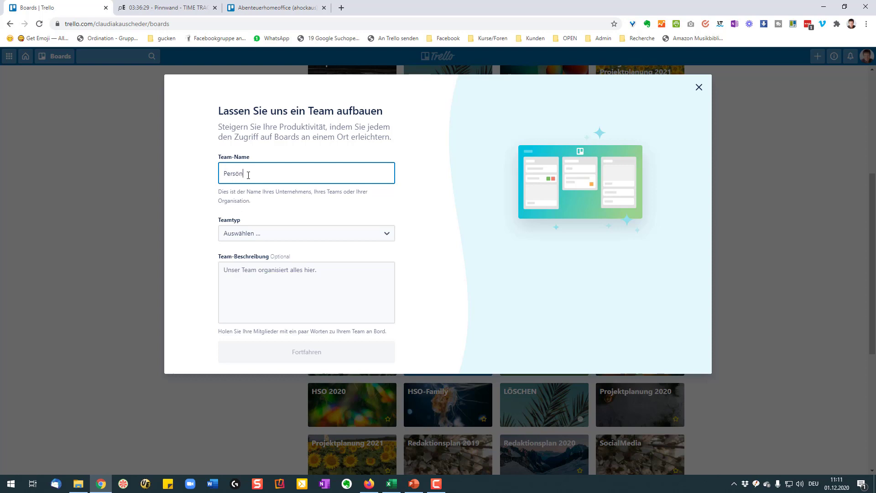
pyautogui.write('liche Boards')
pyautogui.click(313, 233)
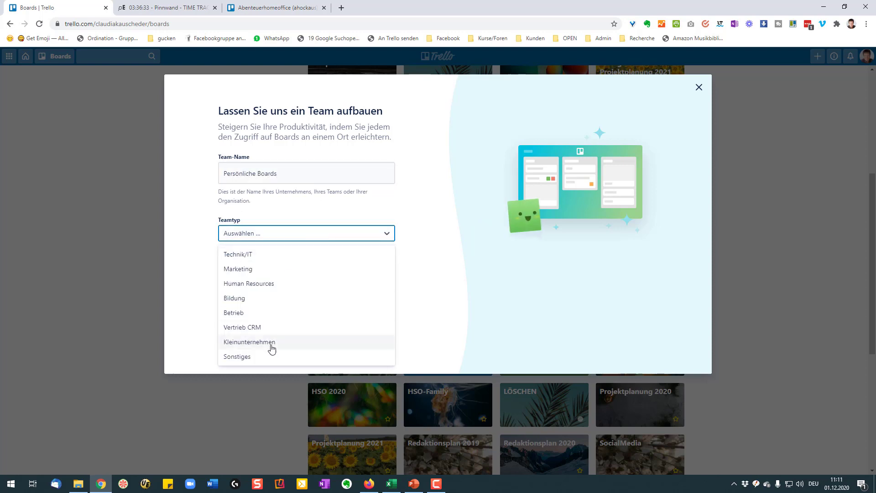
pyautogui.click(260, 355)
pyautogui.click(310, 354)
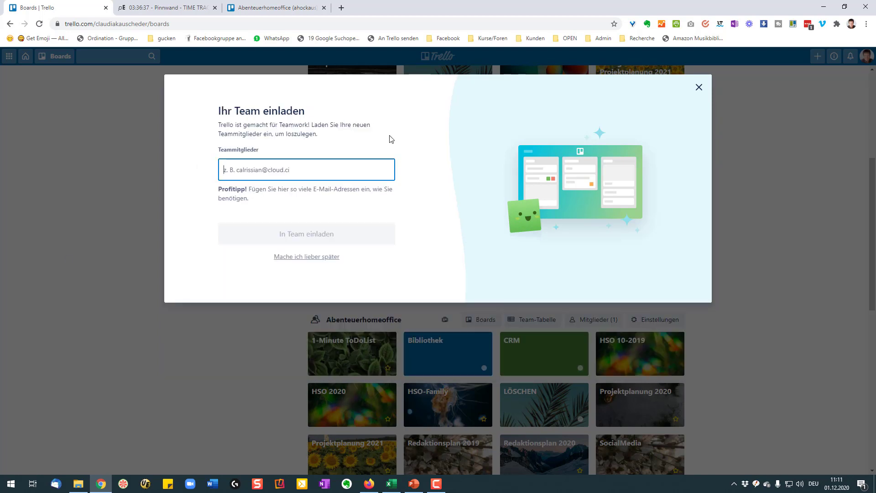
# Step: Skip inviting members to the new team and return to the overview of all boards
pyautogui.click(313, 258)
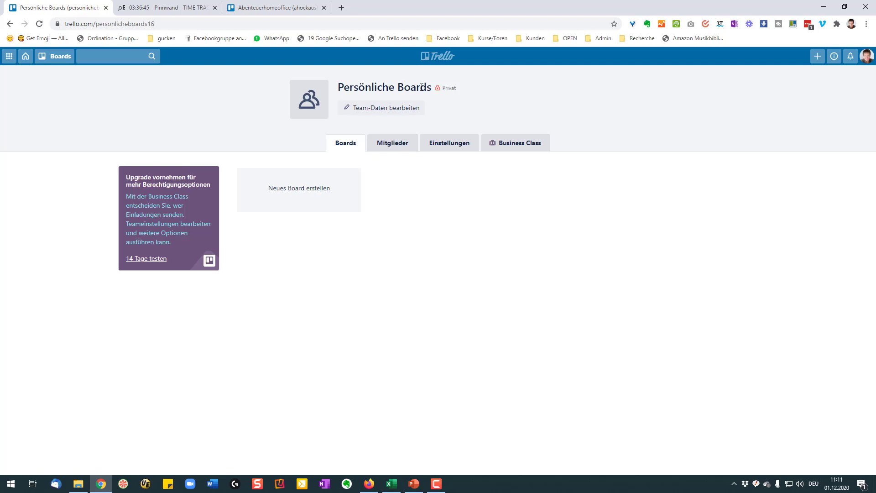
pyautogui.click(437, 55)
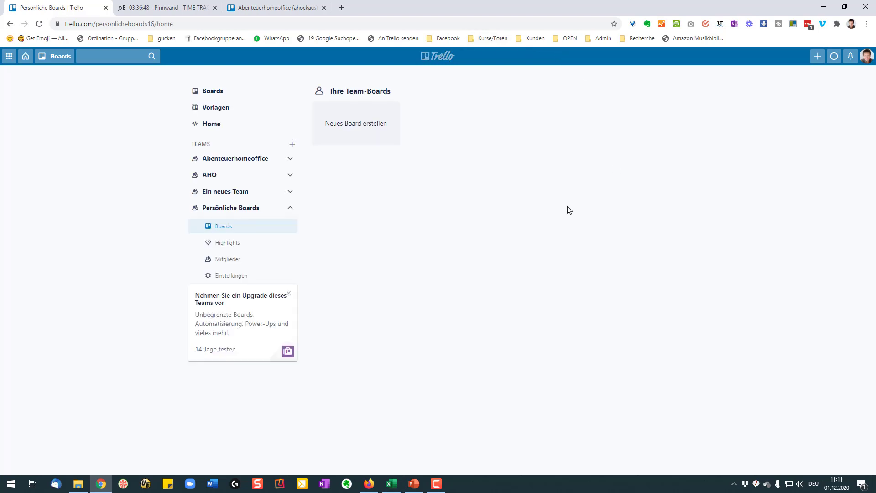
pyautogui.click(236, 94)
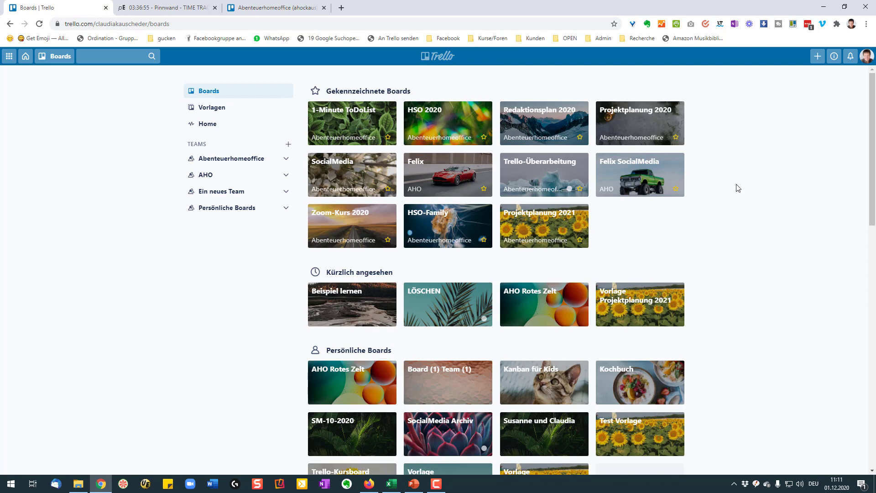
# Step: Start a new board from the personal boards section and title it "Test persönliches Board"
pyautogui.scroll(-2, 735, 188)
pyautogui.scroll(-2, 631, 313)
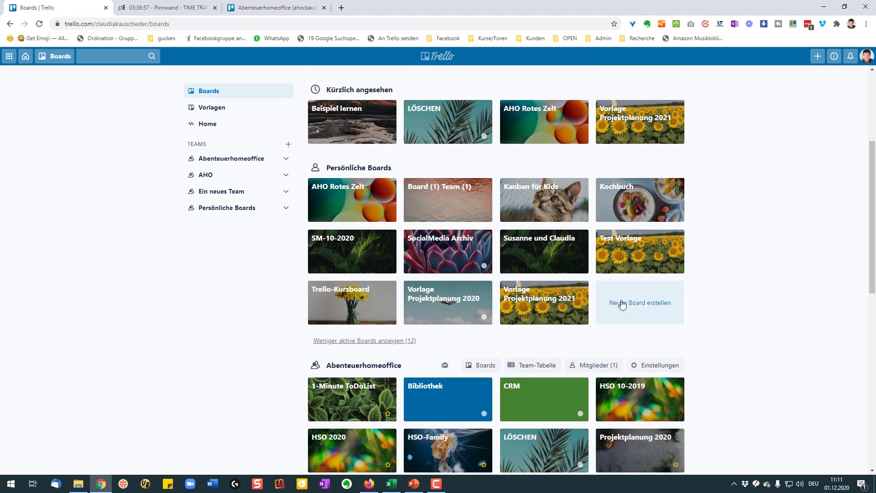
pyautogui.click(624, 304)
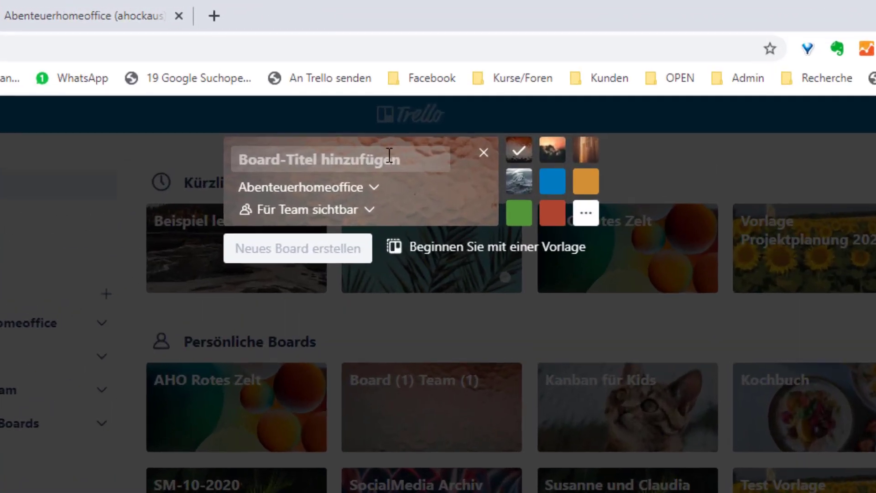
pyautogui.write('Test pe')
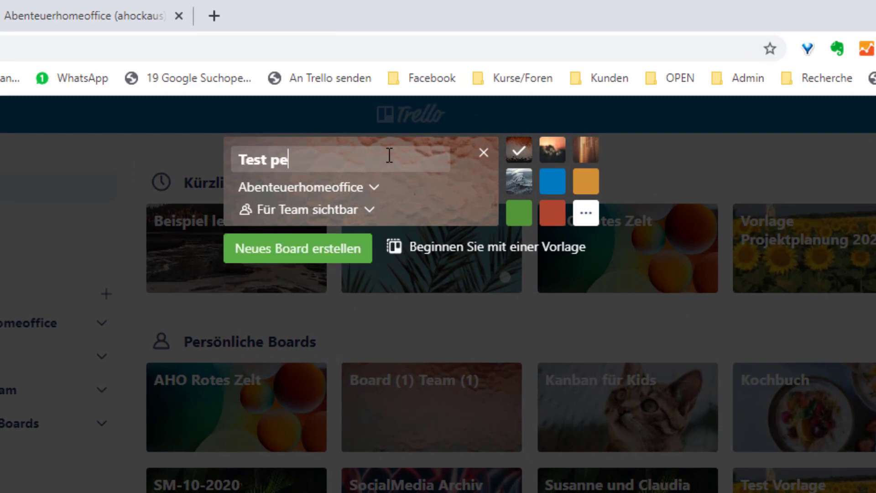
pyautogui.write('rsönliches Board')
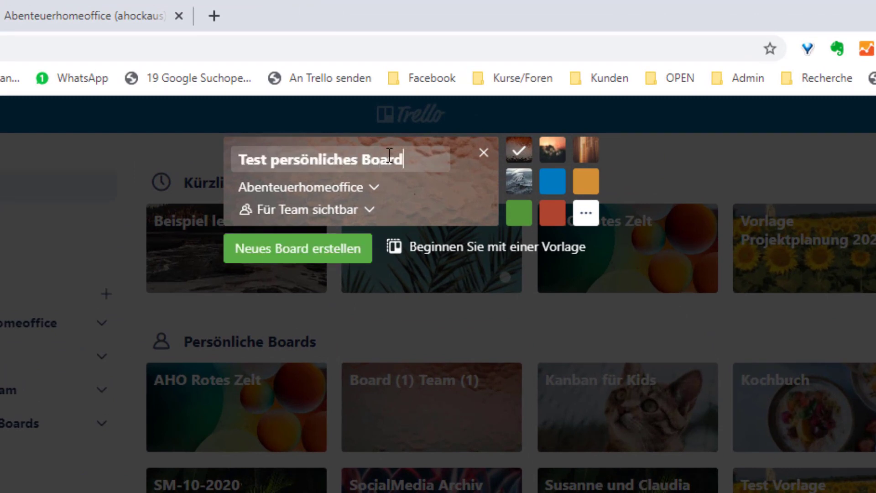
# Step: Assign the new board to the team Persönliche Boards with visibility Privat, create it, and close its board menu
pyautogui.click(384, 193)
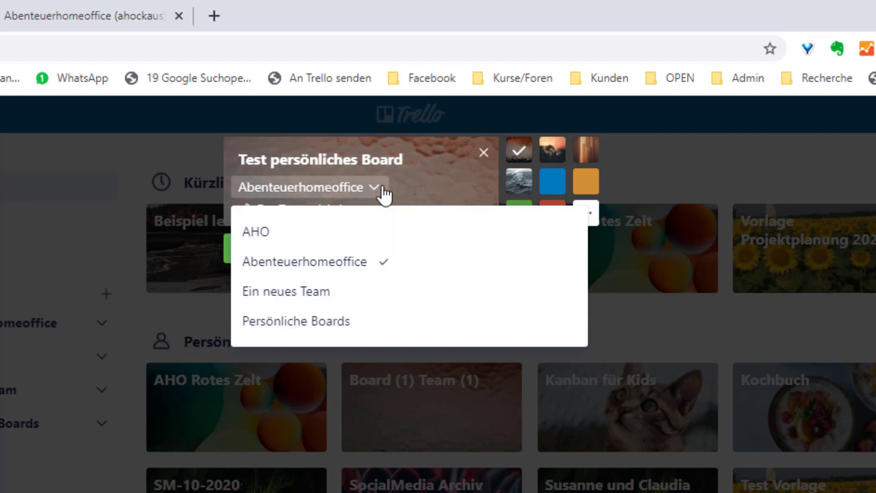
pyautogui.click(323, 320)
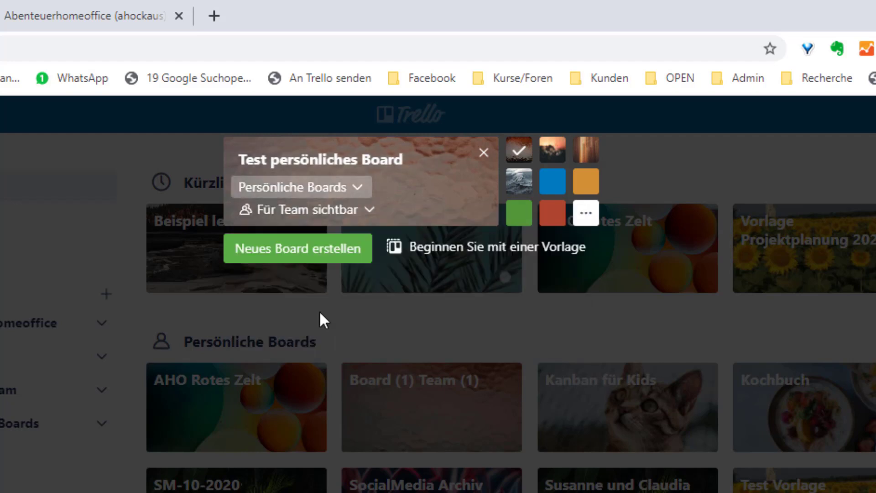
pyautogui.click(369, 211)
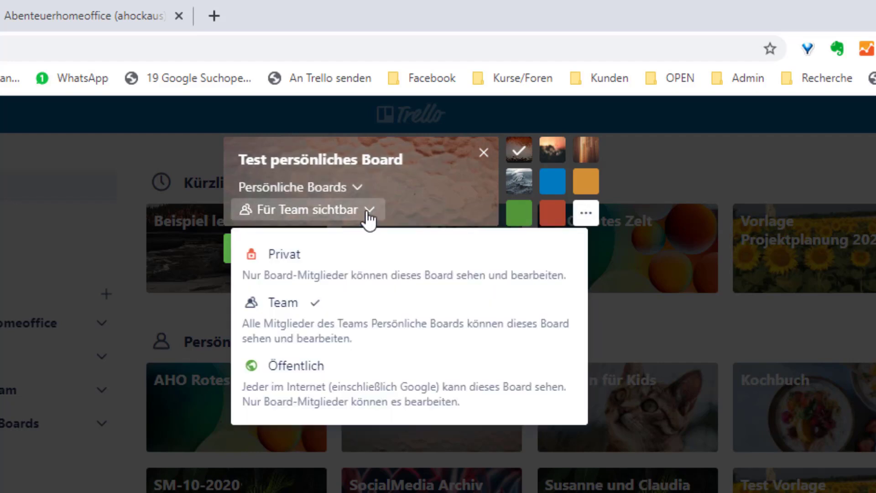
pyautogui.click(287, 263)
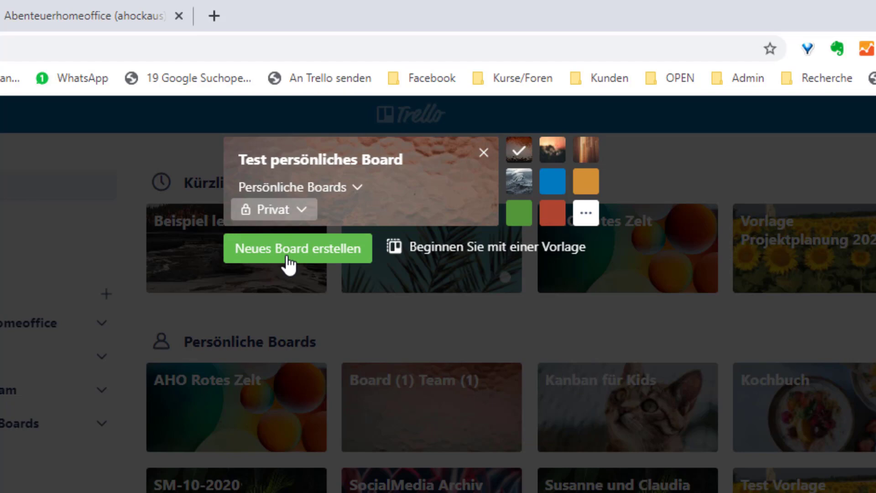
pyautogui.click(323, 248)
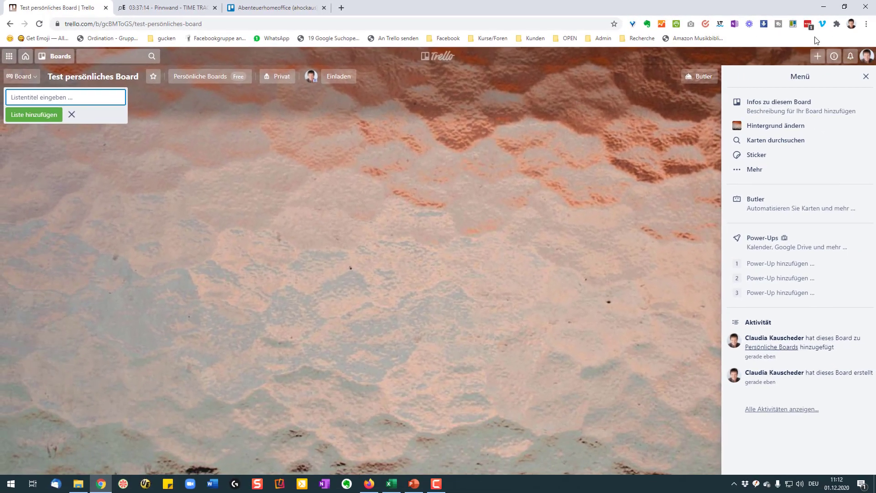
pyautogui.click(865, 76)
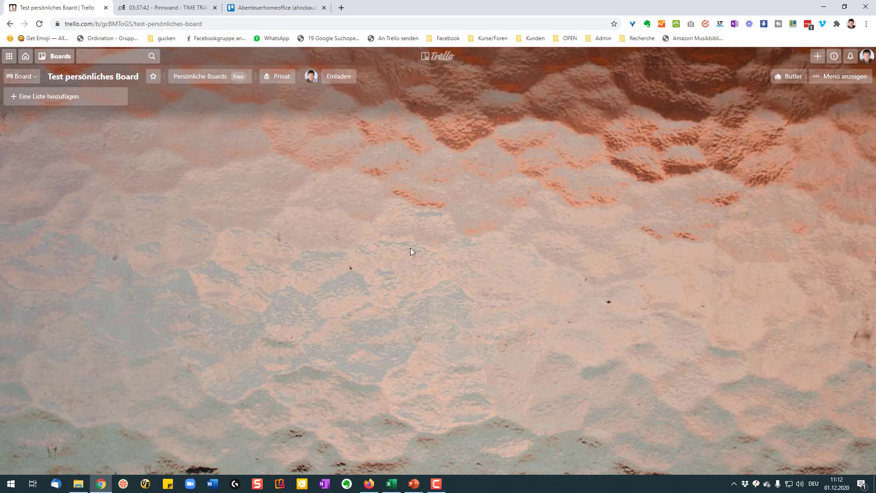
# Step: Switch to the Trello account in Firefox, go to its boards overview and collapse Team (1) to view the full team list
pyautogui.click(369, 484)
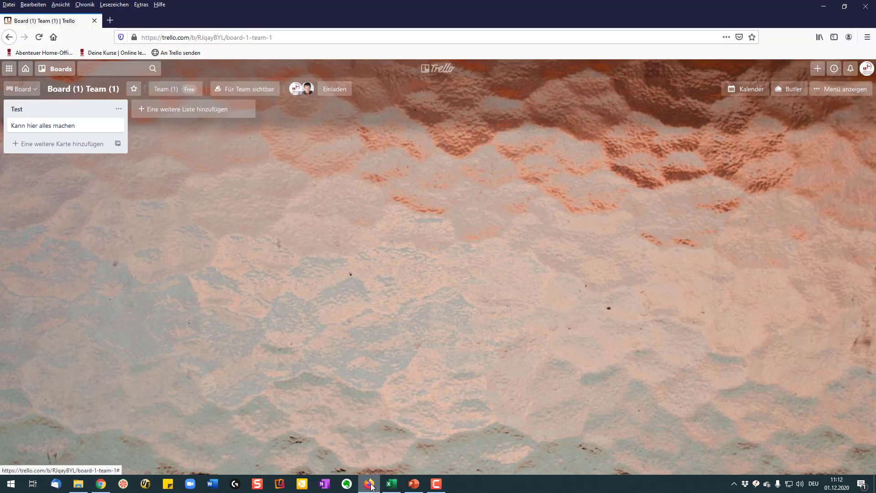
pyautogui.click(445, 69)
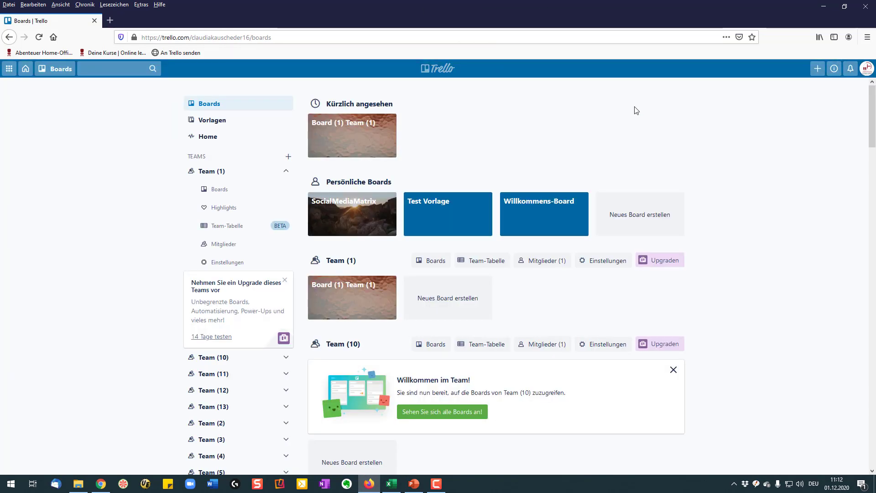
pyautogui.click(285, 171)
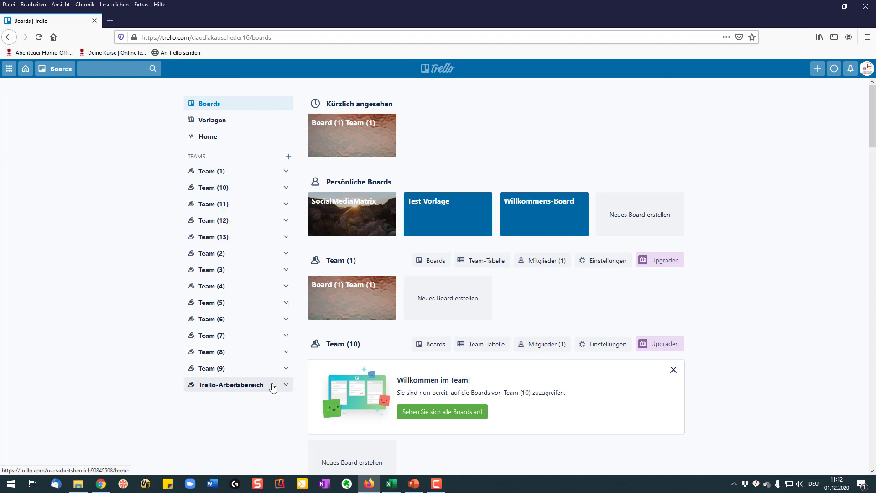